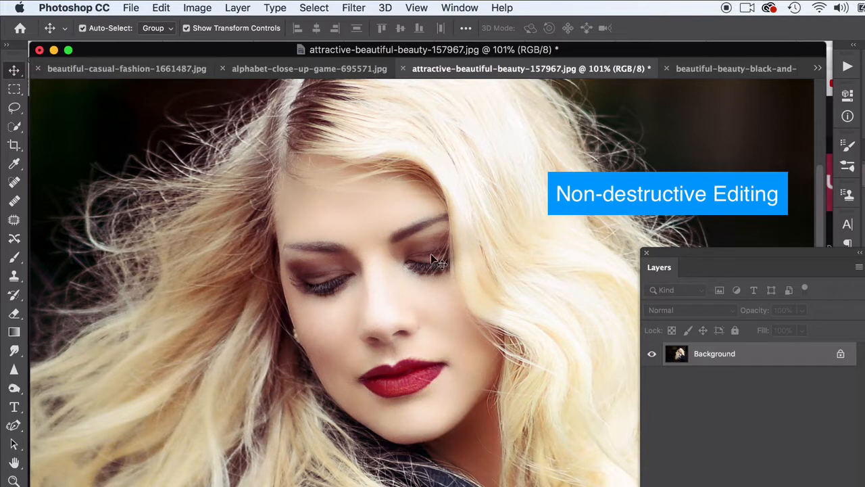
Convert the locked Background of the portrait into an editable layer with the default name Layer 0.
double_click(742, 361)
left_click(628, 267)
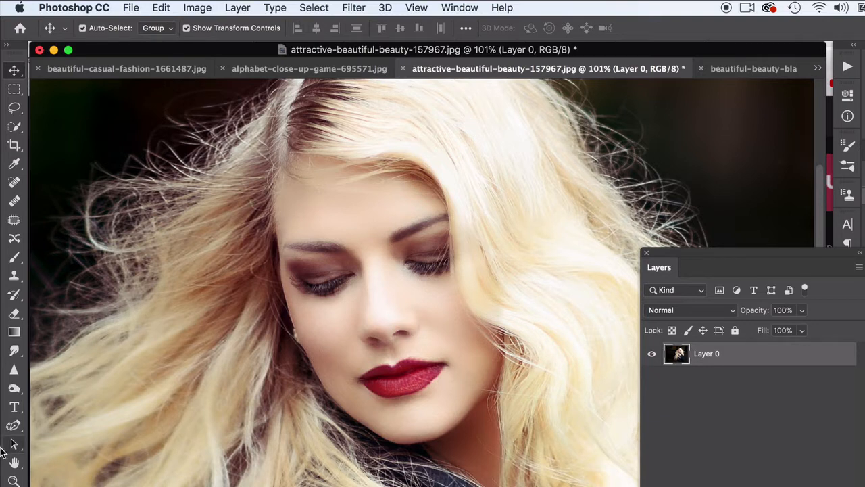
Darken the woman's cheek with the Burn tool, using the Midtones range and 51% exposure.
left_click(14, 388)
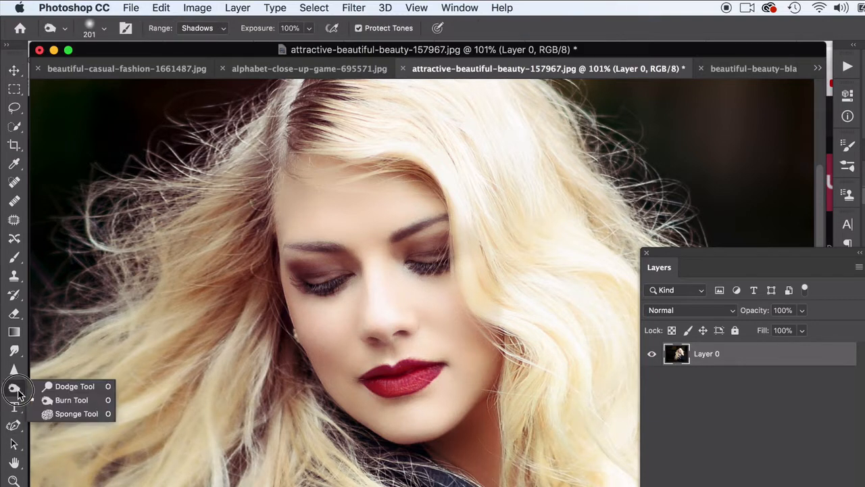
left_click(65, 405)
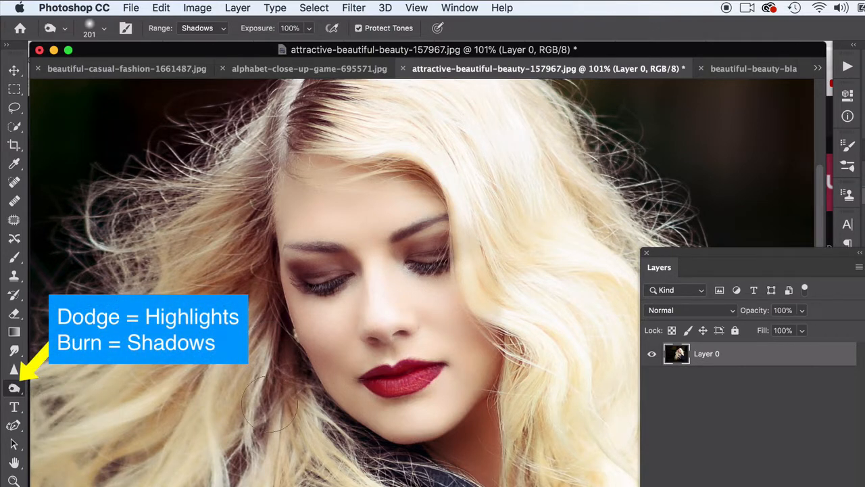
left_click(201, 28)
left_click(201, 37)
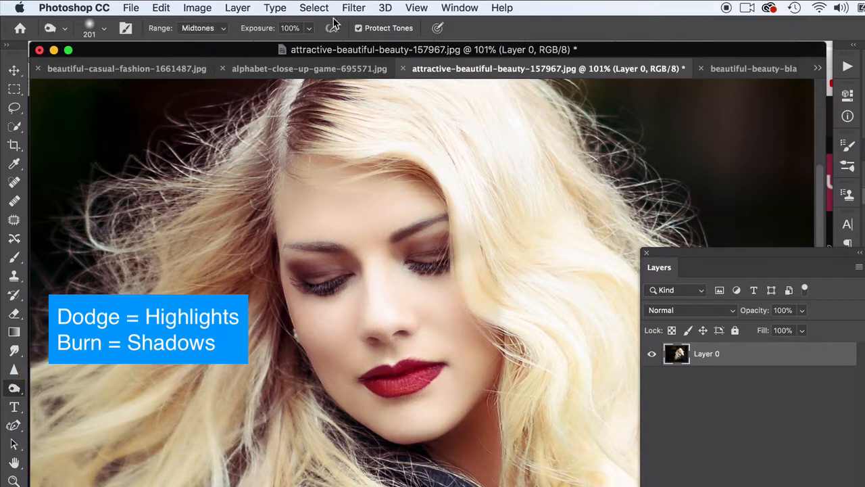
left_click(308, 29)
left_click(277, 45)
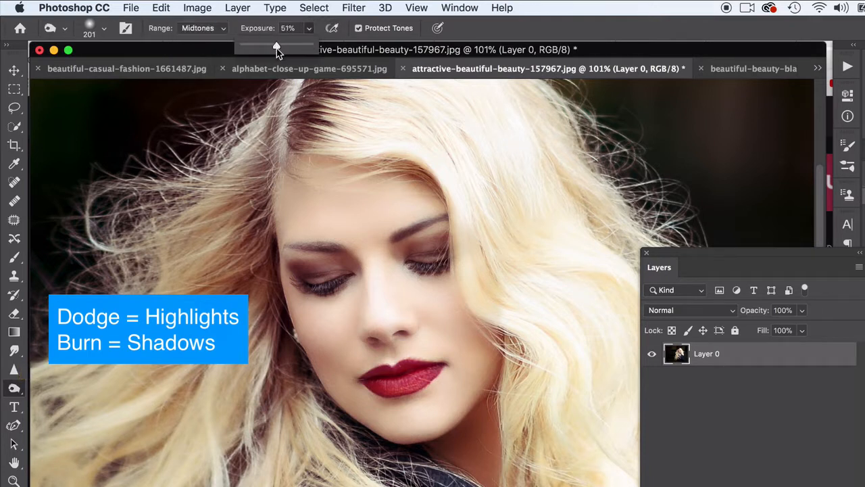
left_click(302, 28)
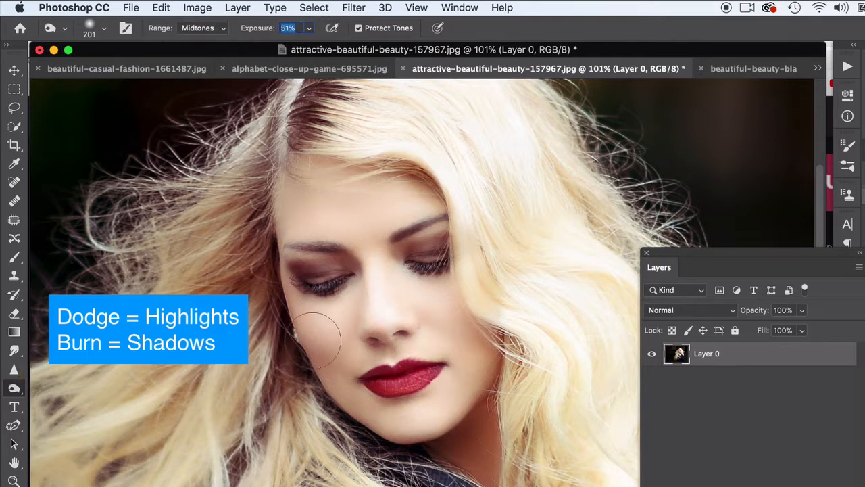
left_click(319, 379)
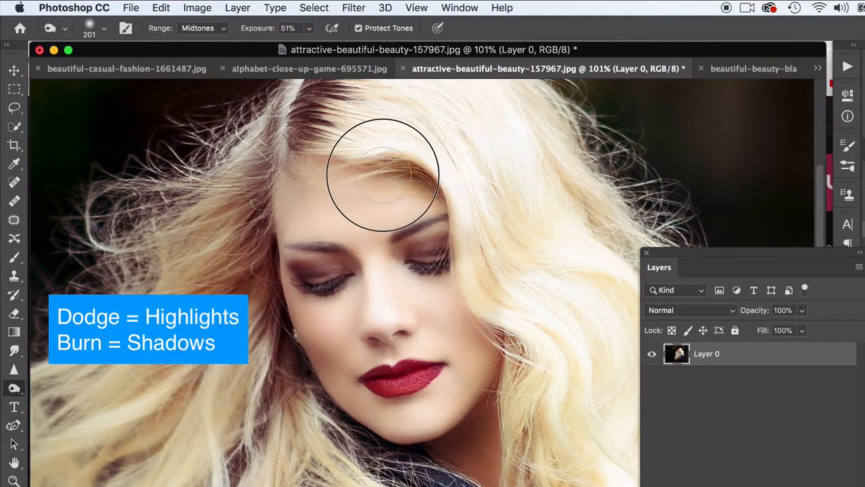
Switch to the Dodge tool, set its range to Midtones and raise its exposure.
left_click(14, 388)
left_click(58, 388)
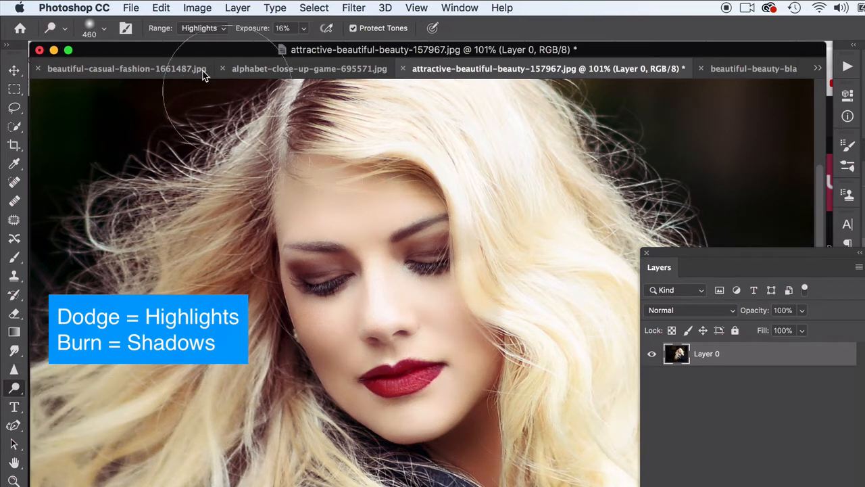
left_click(197, 27)
left_click(199, 54)
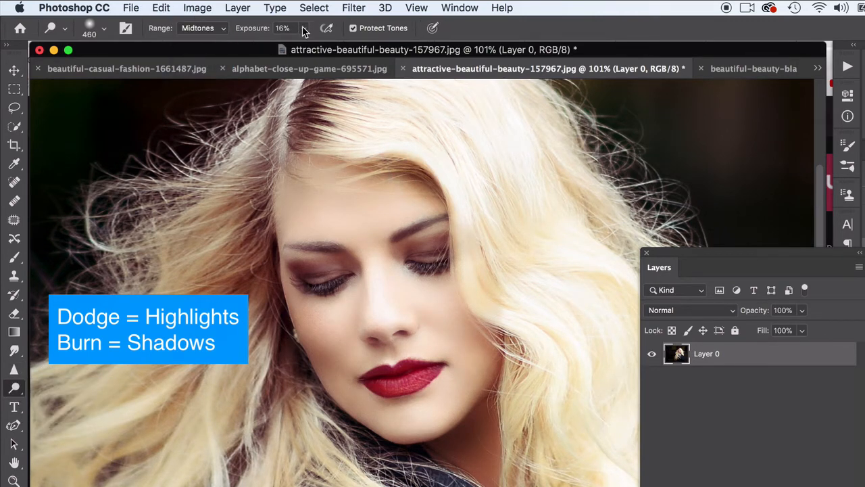
left_click(303, 27)
left_click_drag(304, 45, 328, 46)
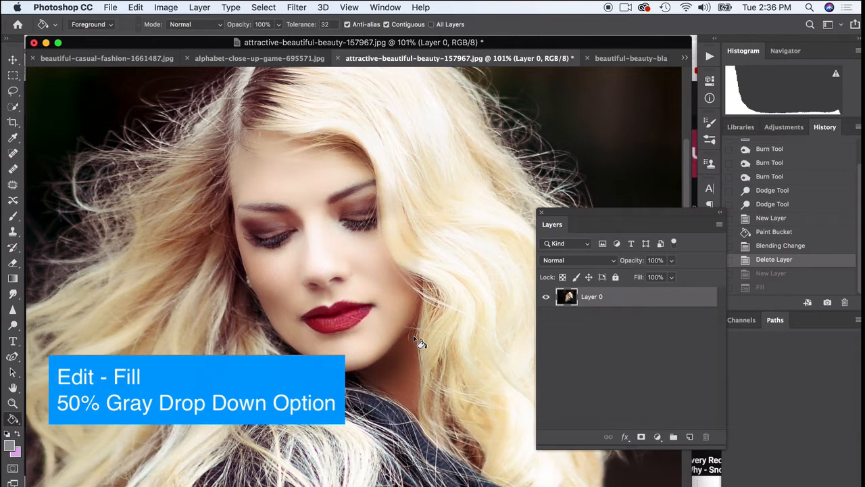
Add a new layer above the portrait and fill it with 50% Gray in Normal mode at 100% opacity.
left_click(689, 437)
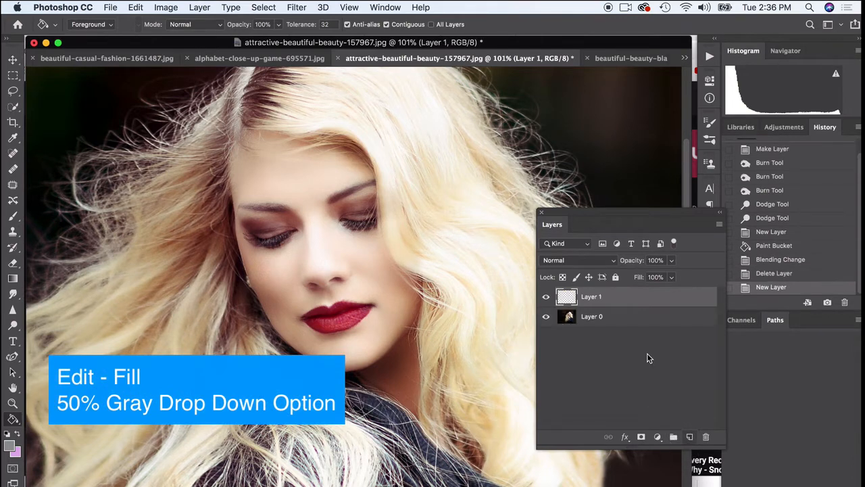
left_click(135, 8)
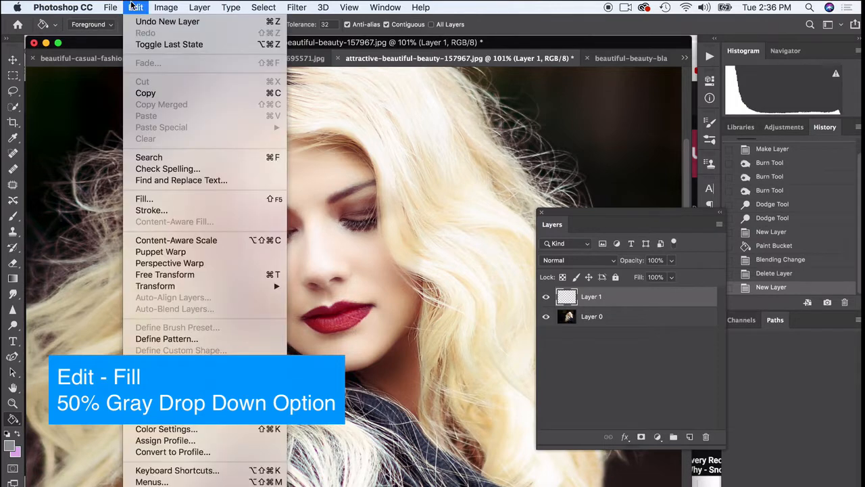
left_click(174, 197)
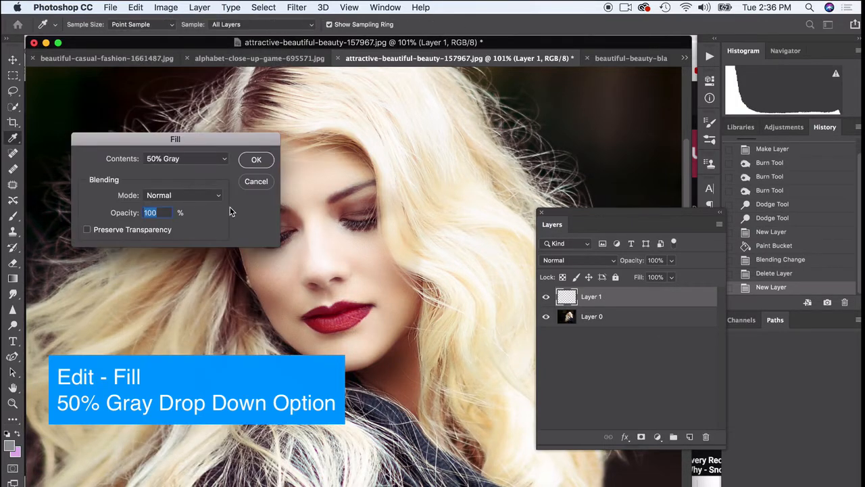
left_click(161, 162)
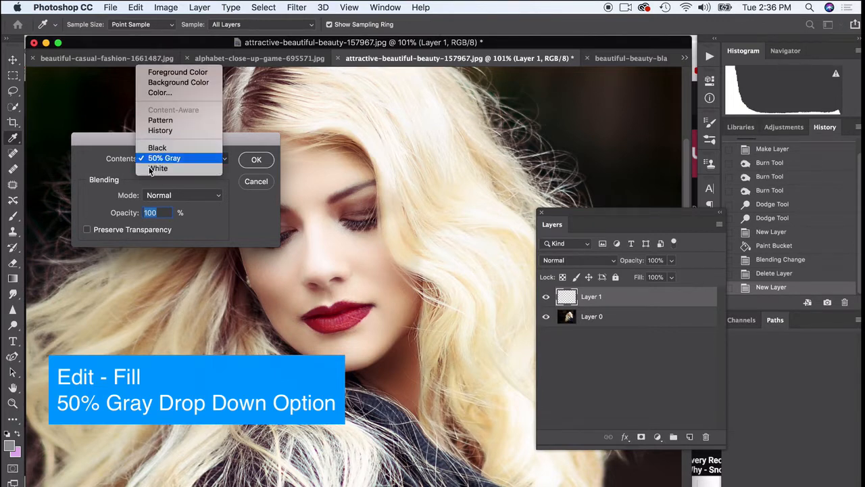
left_click(149, 163)
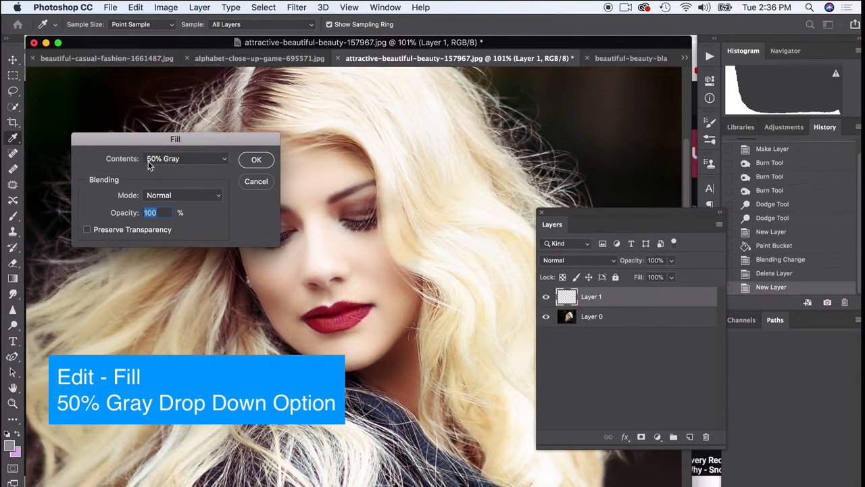
left_click(257, 163)
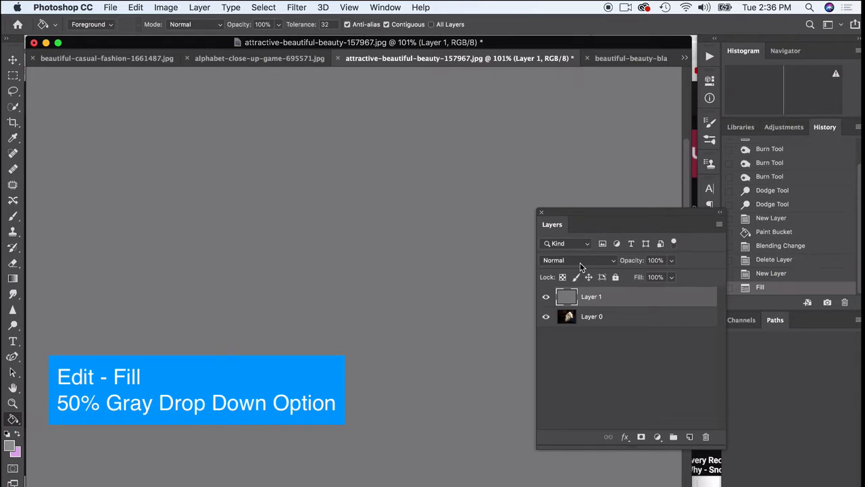
Set the gray layer's blending mode to Overlay and toggle its visibility repeatedly to compare the image.
left_click(580, 263)
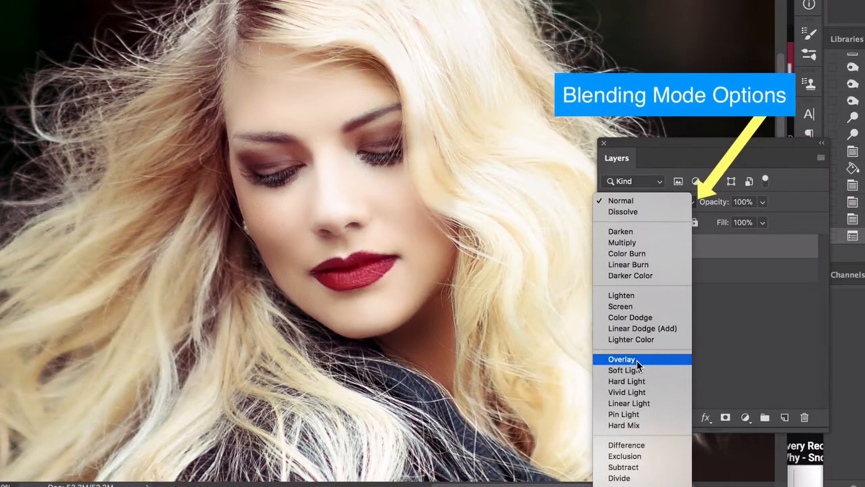
left_click(638, 360)
left_click(610, 248)
left_click(610, 247)
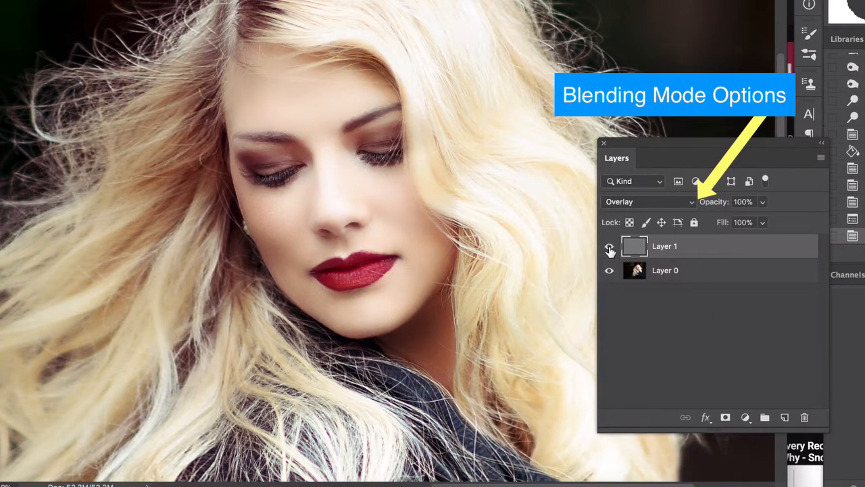
left_click(609, 248)
left_click(610, 249)
left_click(610, 249)
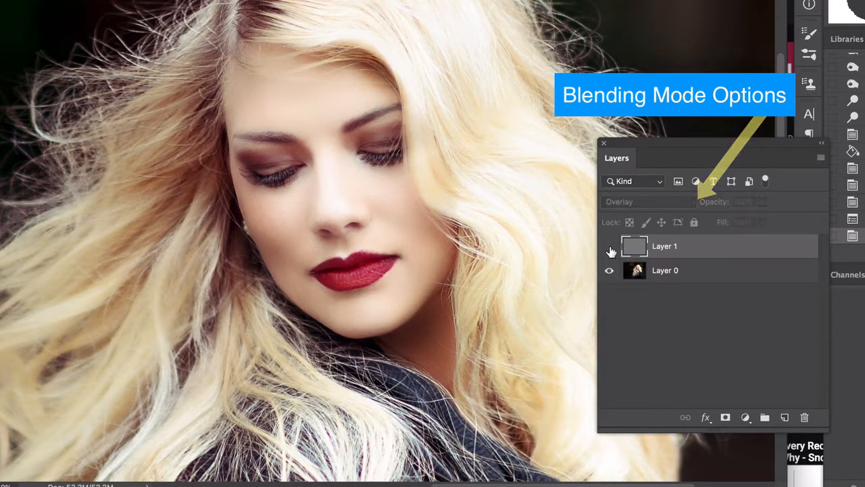
left_click(610, 249)
left_click(611, 249)
left_click(610, 248)
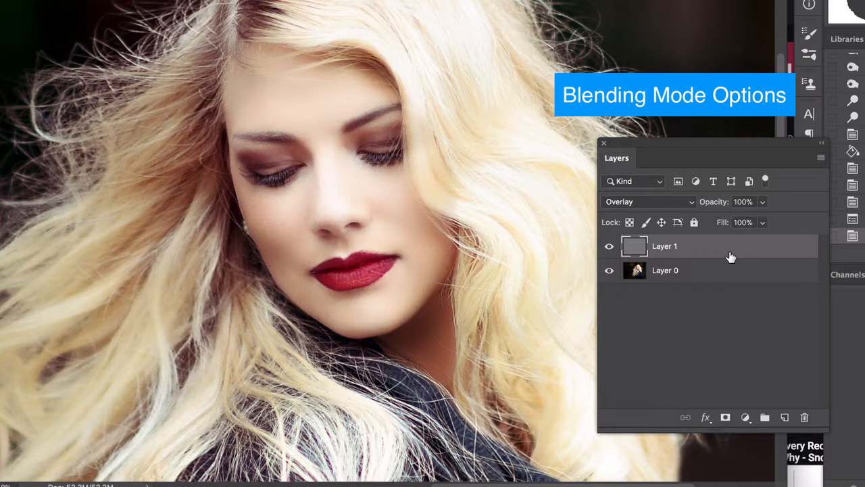
left_click(724, 272)
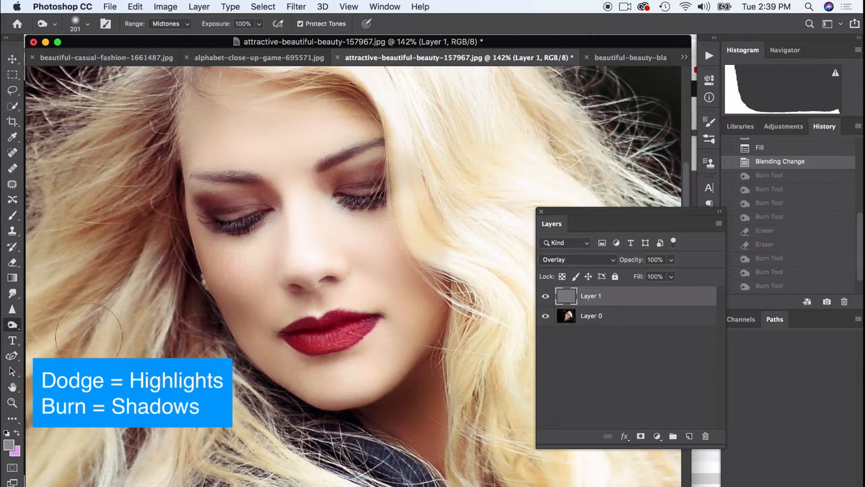
Darken both eyelids and the lips on the gray layer with the Burn tool, and undo the extra stroke below the lips.
left_click(11, 328)
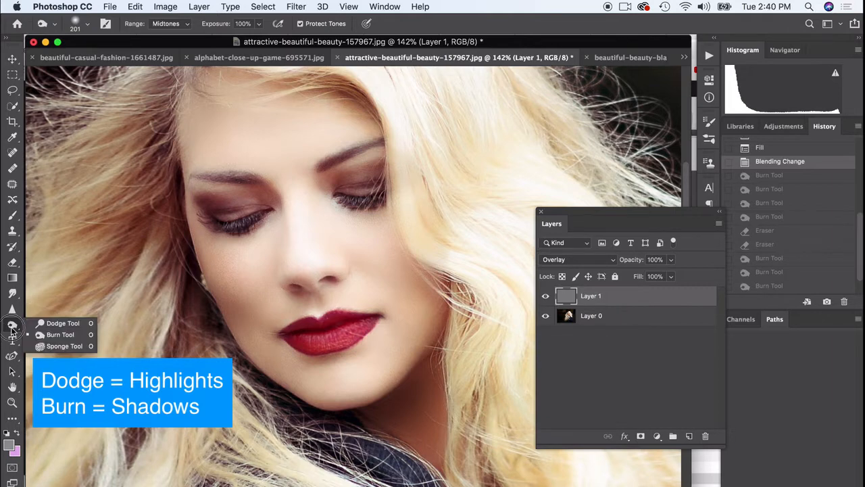
left_click(53, 336)
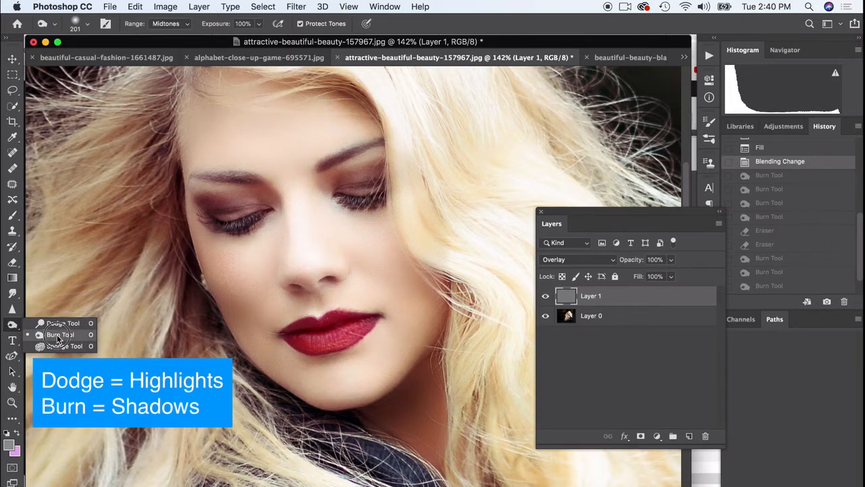
left_click(62, 336)
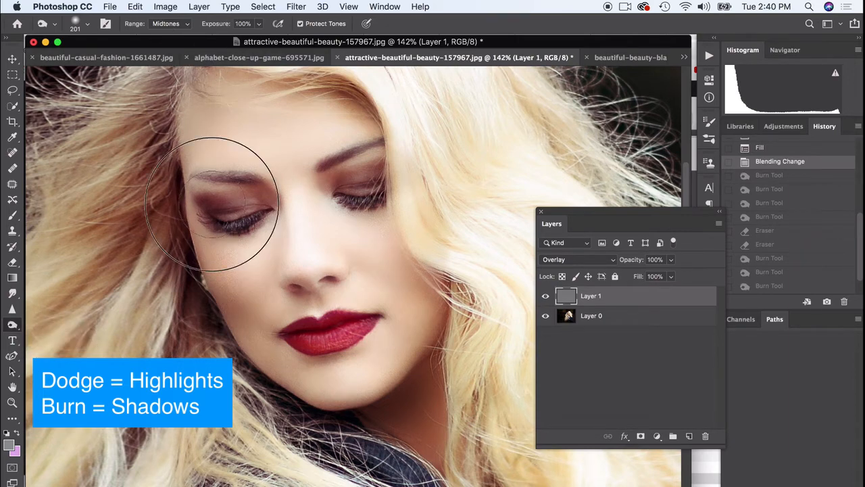
left_click(216, 204)
left_click(359, 172)
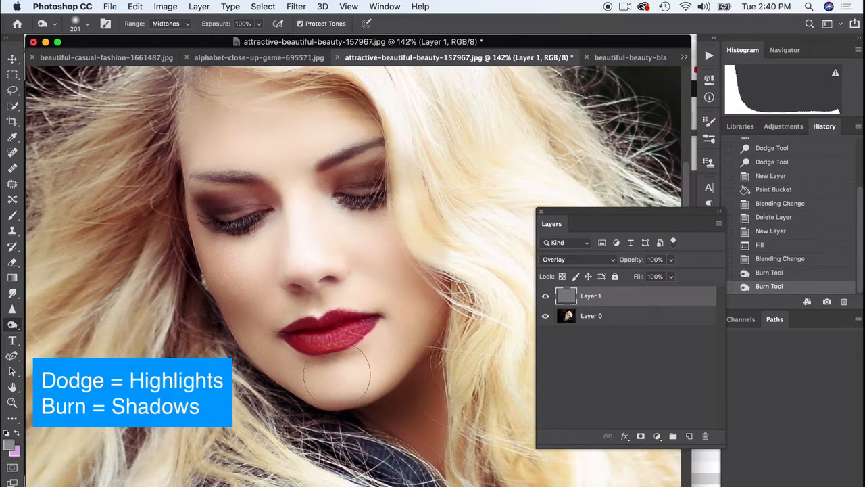
left_click(332, 331)
left_click(331, 331)
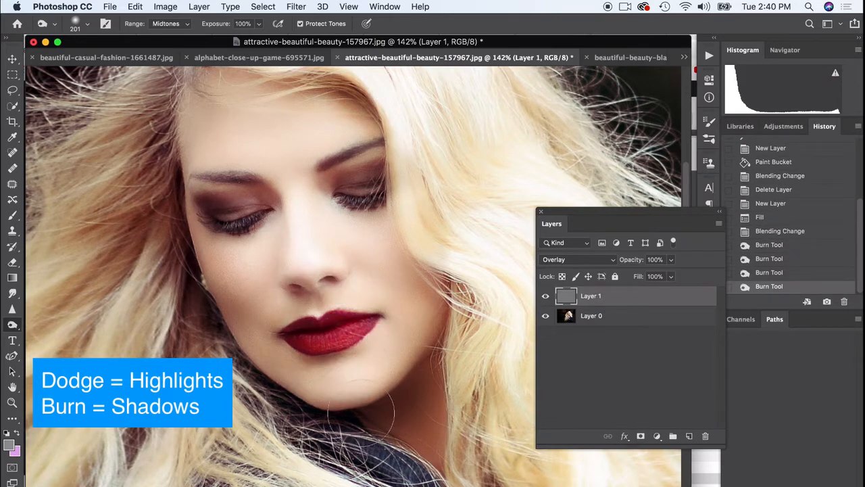
left_click(324, 377)
key("super+z")
Reduce the Burn brush size to 92 px and darken the edge of the cheek and the underside of the nose.
left_click(88, 26)
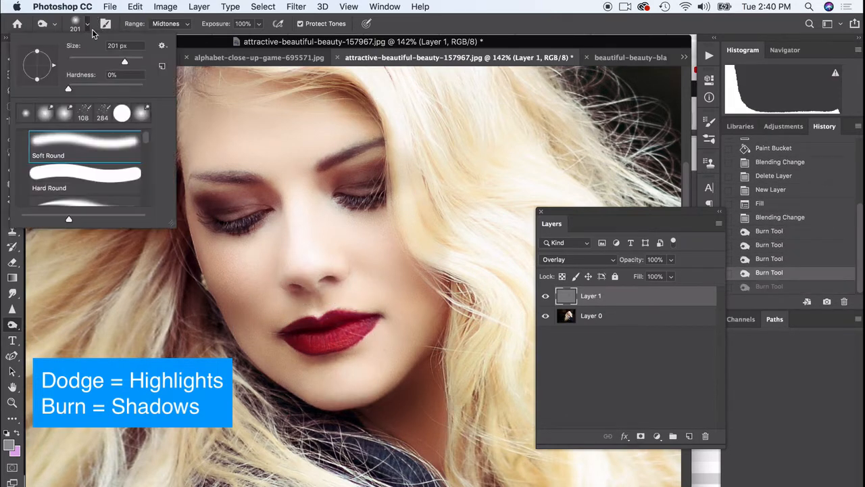
left_click_drag(107, 64, 102, 62)
left_click(218, 315)
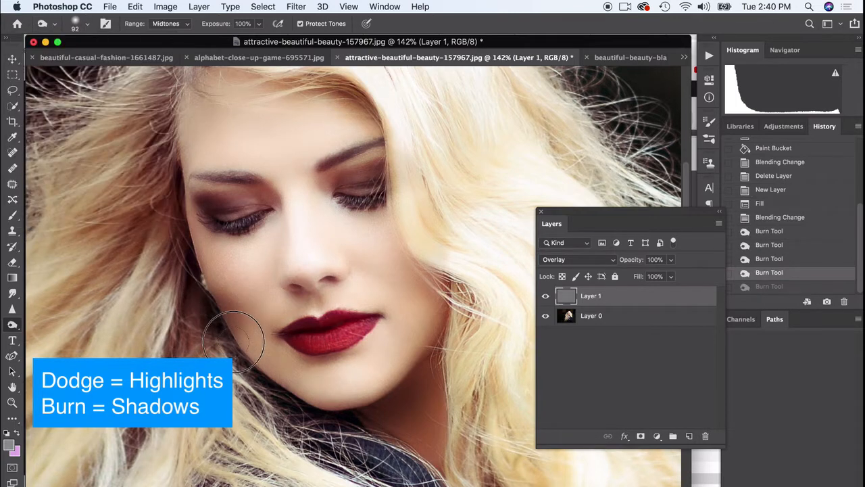
left_click(305, 287)
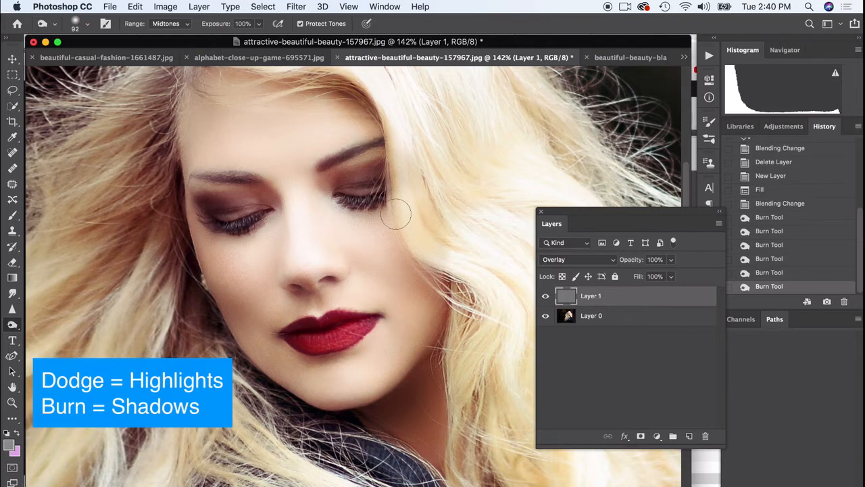
Undo a first eyebrow stroke, then burn both eyebrows at 43% exposure with a 54 px brush.
mouse_move(230, 185)
left_mouse_down()
mouse_move(212, 165)
mouse_move(193, 171)
left_mouse_up()
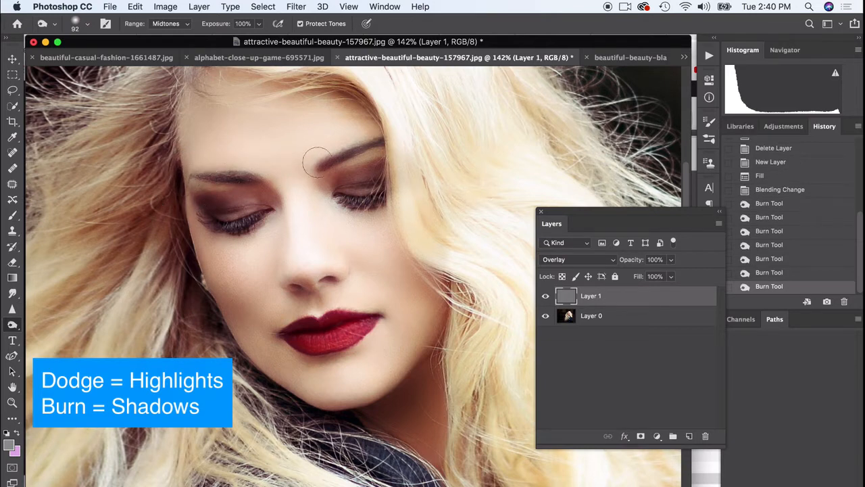
key("super+z")
scroll(231, 166, "up", 7)
scroll(122, 13, "left", 3)
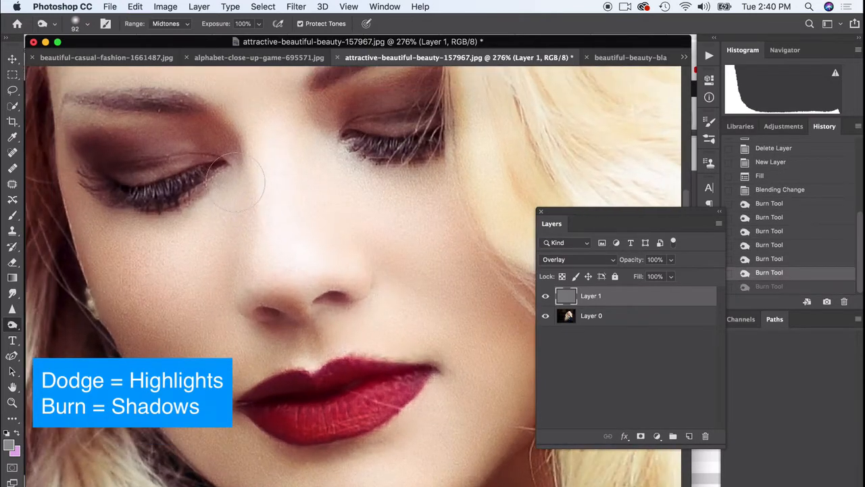
scroll(122, 14, "left", 2)
left_click(259, 24)
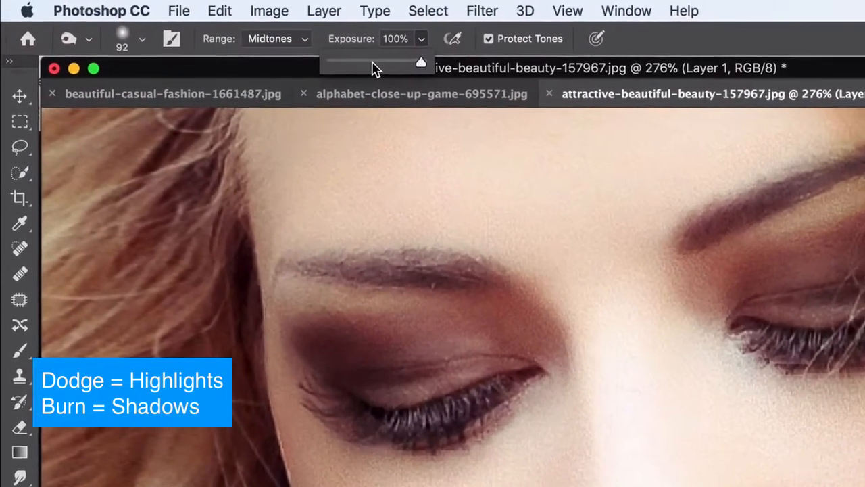
left_click(228, 38)
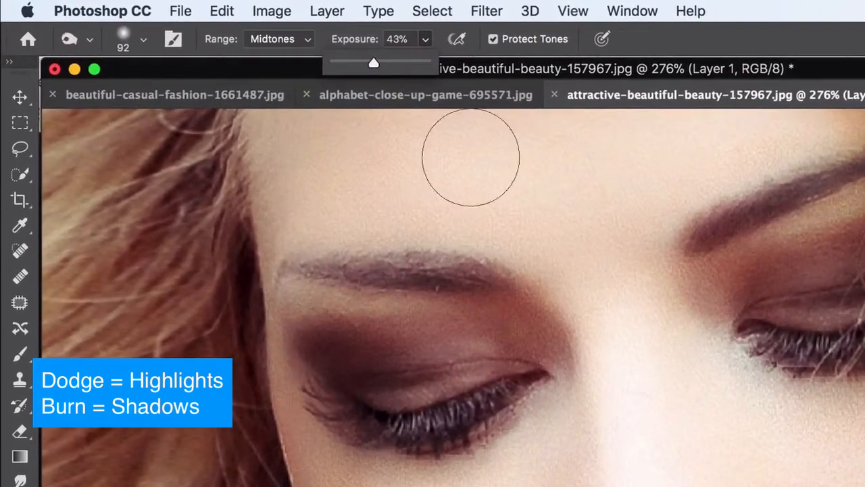
left_click(144, 39)
left_click(146, 97)
left_click_drag(475, 273, 351, 272)
mouse_move(720, 230)
left_mouse_down()
mouse_move(765, 199)
mouse_move(827, 180)
left_mouse_up()
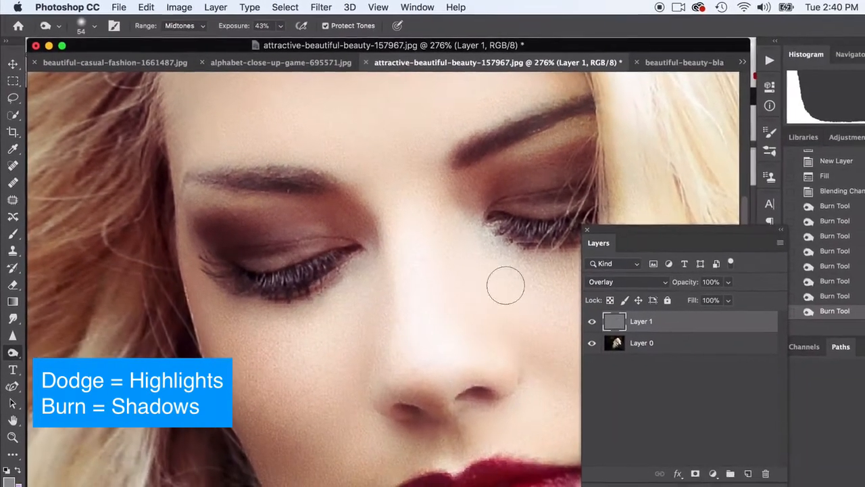
Burn a shadow along the side of the nose bridge on the gray overlay layer.
scroll(506, 286, "down", 3)
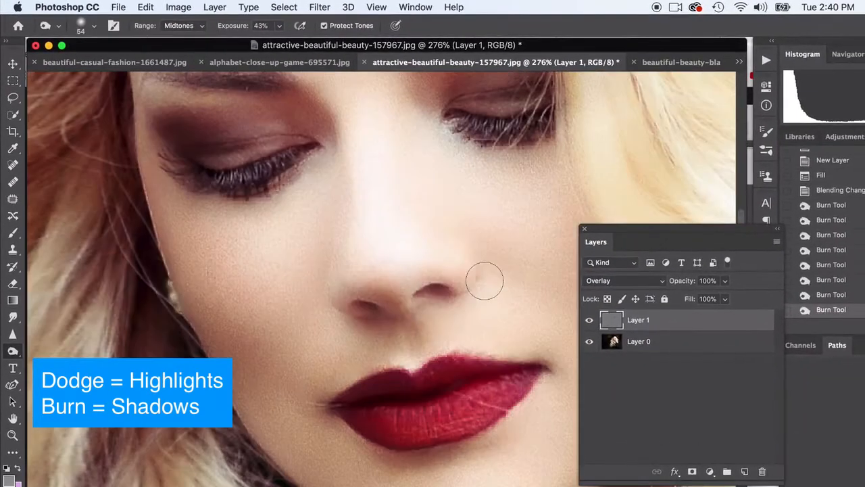
mouse_move(329, 230)
left_mouse_down()
mouse_move(336, 171)
mouse_move(334, 232)
mouse_move(341, 175)
mouse_move(342, 196)
mouse_move(338, 167)
left_mouse_up()
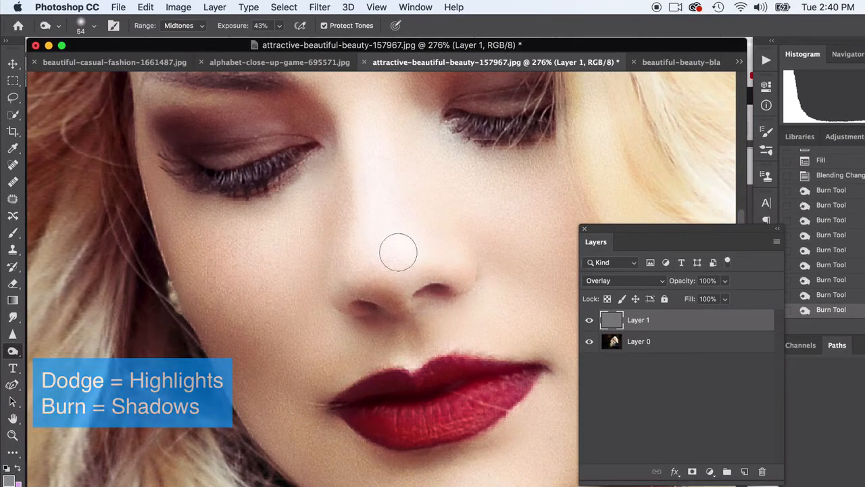
Burn the underside of the nose and the area just above the lips, and undo the last stroke.
mouse_move(378, 279)
left_mouse_down()
mouse_move(358, 278)
mouse_move(379, 301)
mouse_move(370, 290)
left_mouse_up()
left_click(388, 312)
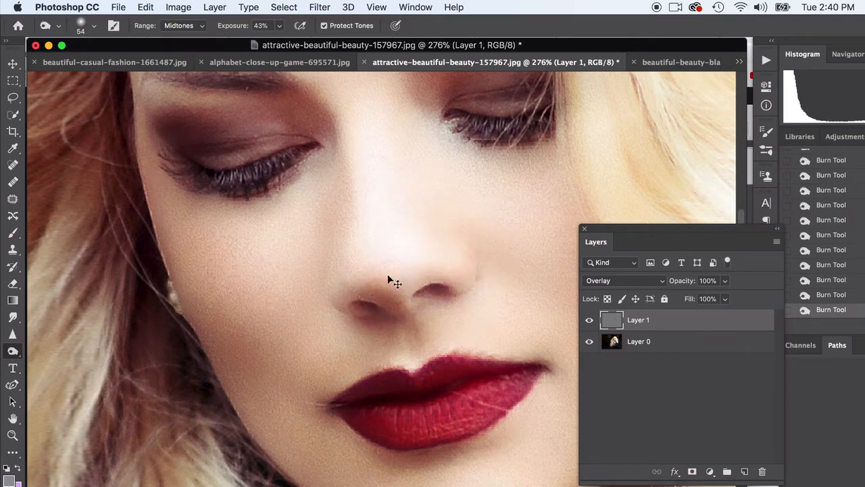
key("super+z")
Burn a shadow along the lower edge of the jaw and chin on the gray overlay layer.
scroll(372, 331, "down", 5)
scroll(372, 331, "right", 8)
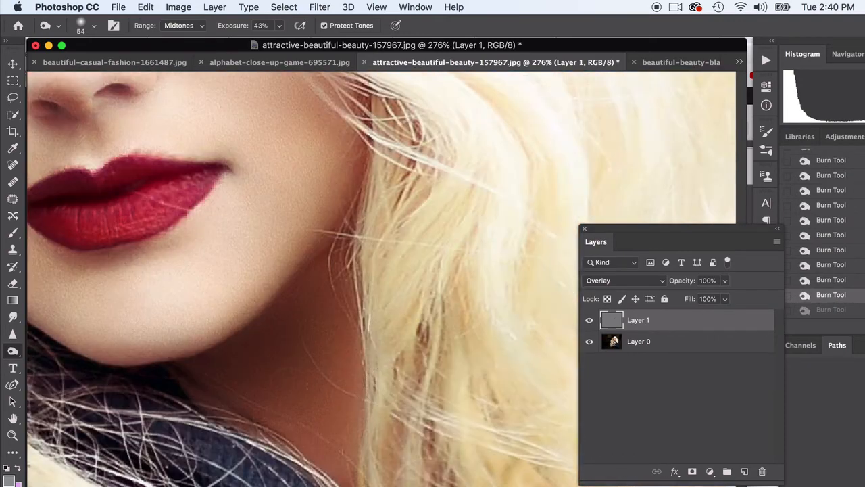
mouse_move(186, 366)
left_mouse_down()
mouse_move(270, 309)
mouse_move(299, 270)
mouse_move(279, 322)
left_mouse_up()
Undo the last burn stroke and darken the eyelid just above the lashes with a short stroke.
scroll(279, 322, "up", 5)
scroll(279, 322, "left", 8)
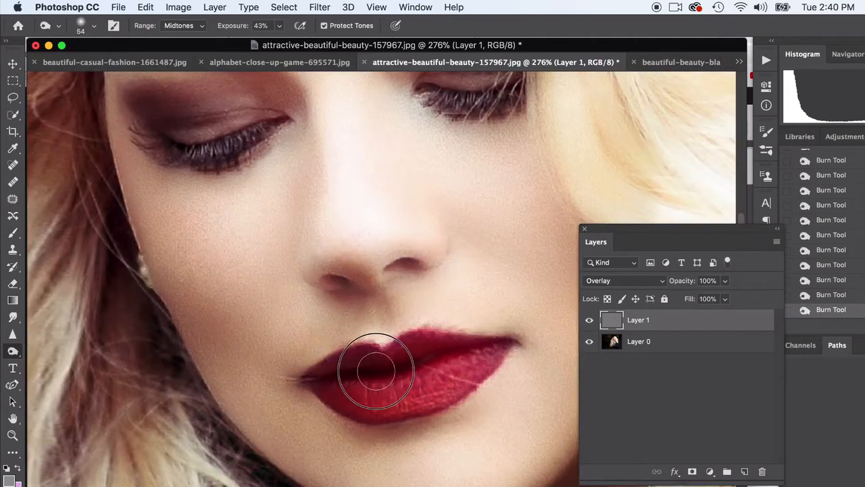
scroll(489, 268, "up", 2)
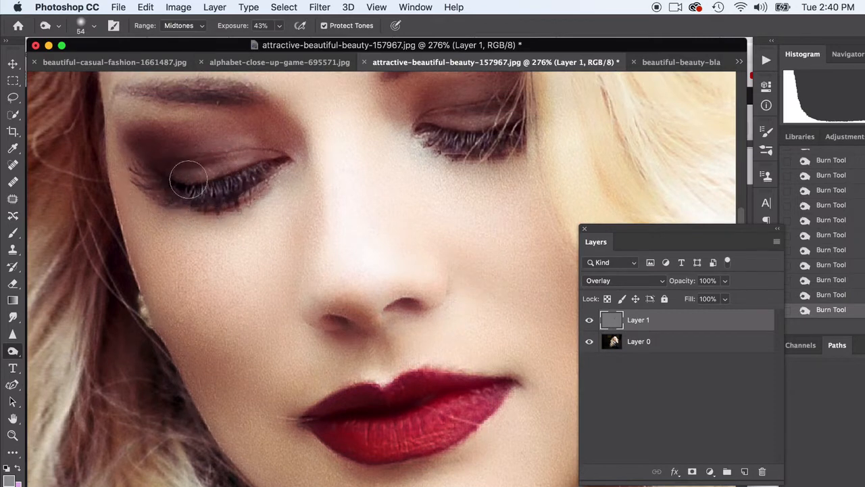
key("super+z")
left_click_drag(183, 174, 210, 174)
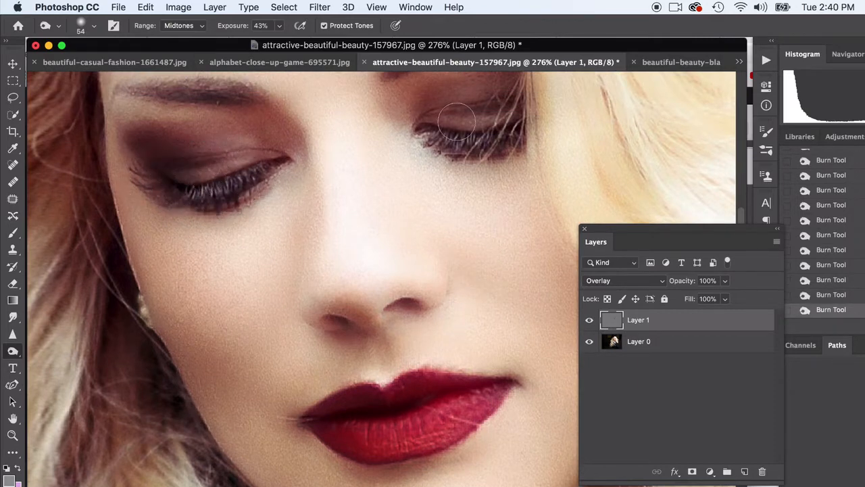
Hide and show Layer 1 to compare the portrait with and without the burned shadows.
scroll(439, 297, "down", 1)
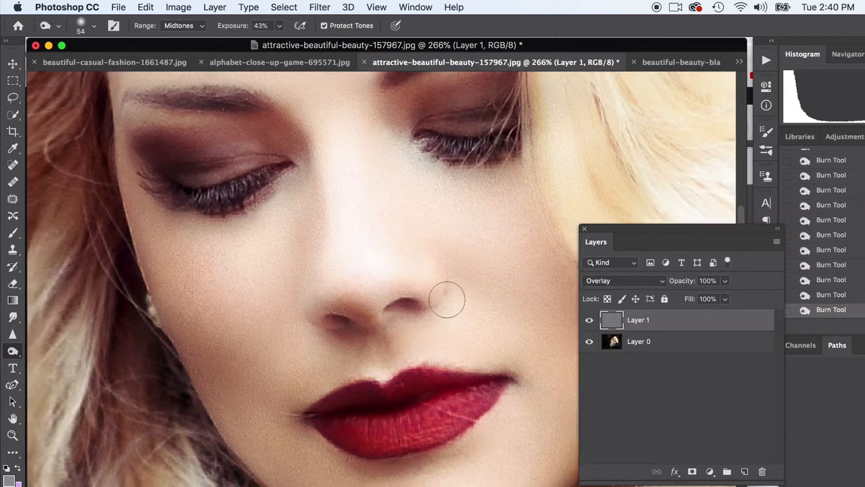
scroll(433, 294, "down", 1)
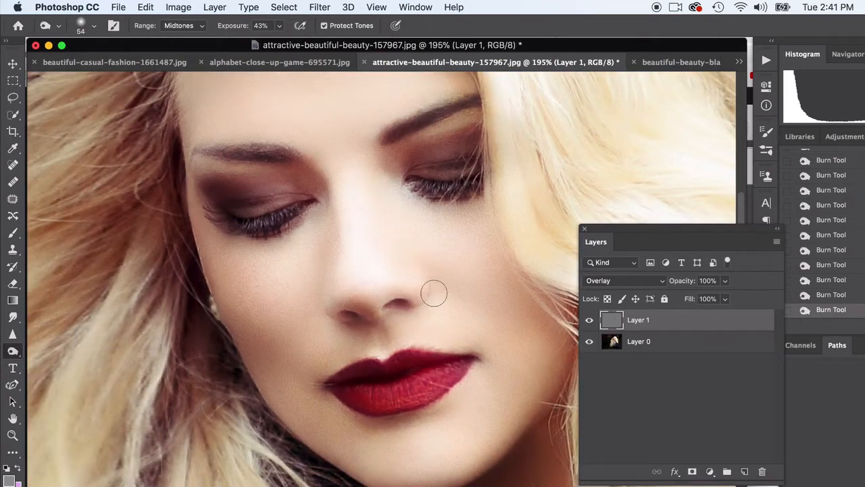
scroll(405, 284, "down", 3)
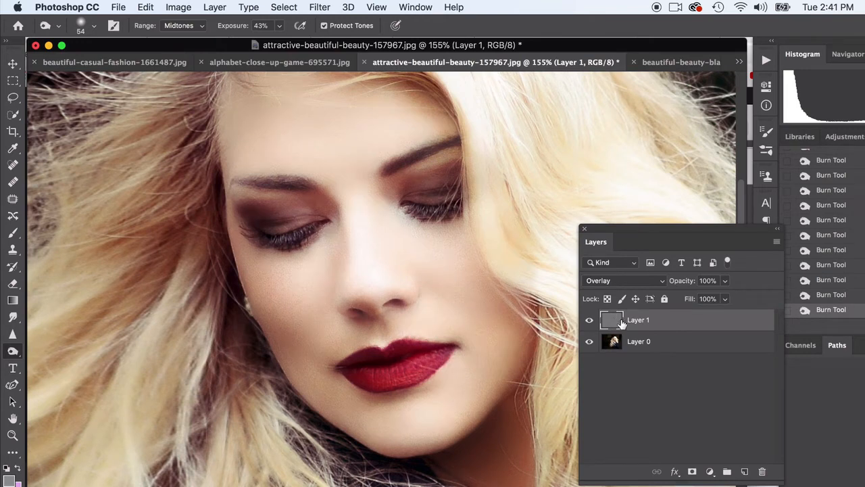
left_click(589, 320)
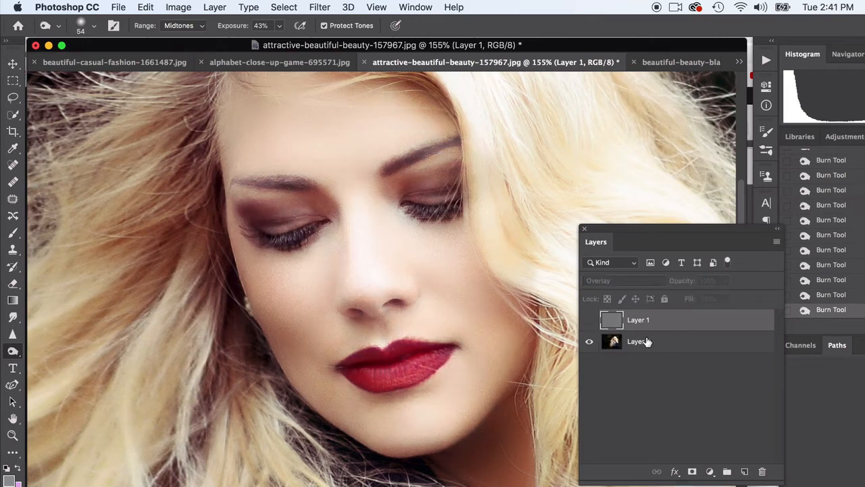
left_click(653, 343)
left_click(632, 325)
left_click(589, 320)
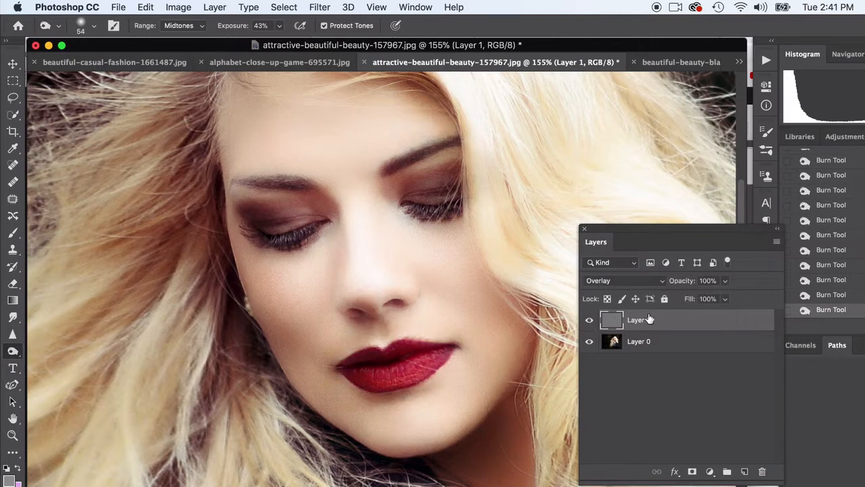
Try varying Layer 1's opacity, return it to 100%, and toggle the layer's visibility to compare the retouch.
left_click(724, 283)
left_click_drag(699, 299, 736, 300)
left_click(707, 386)
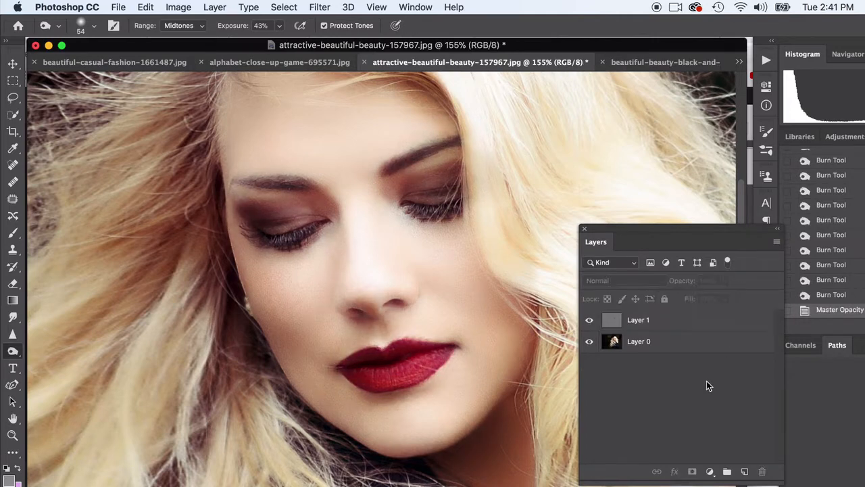
left_click(589, 322)
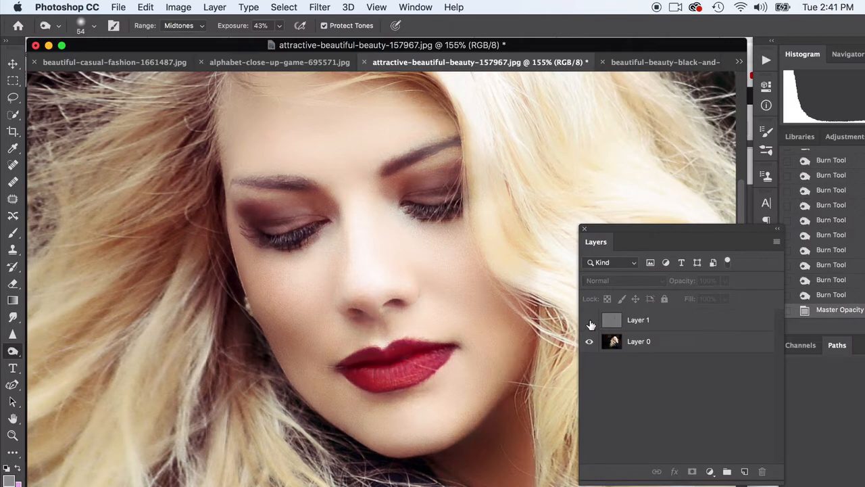
left_click(589, 323)
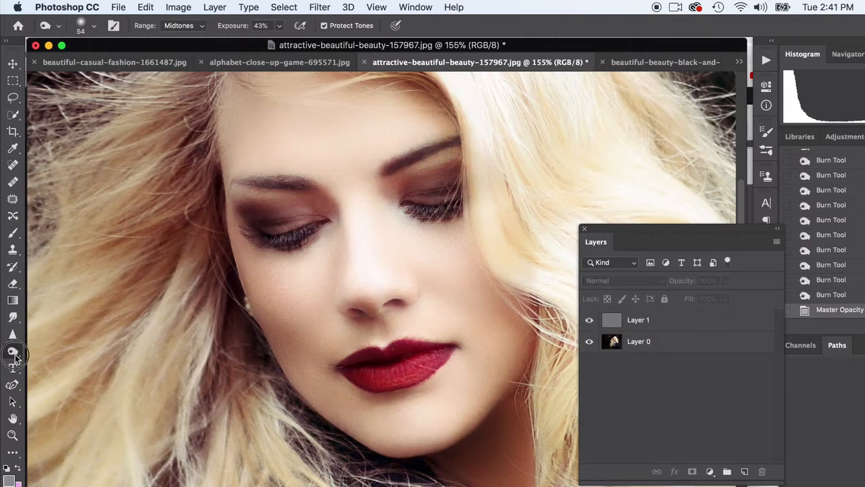
Switch to the Dodge tool and brighten the forehead above the brows on Layer 1.
mouse_move(14, 354)
left_mouse_down()
mouse_move(41, 352)
mouse_move(57, 361)
left_mouse_up()
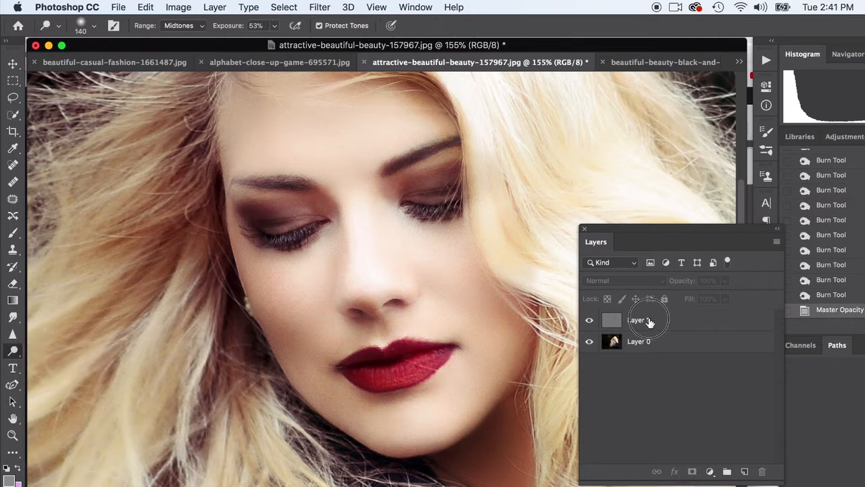
left_click(649, 322)
scroll(355, 238, "up", 1)
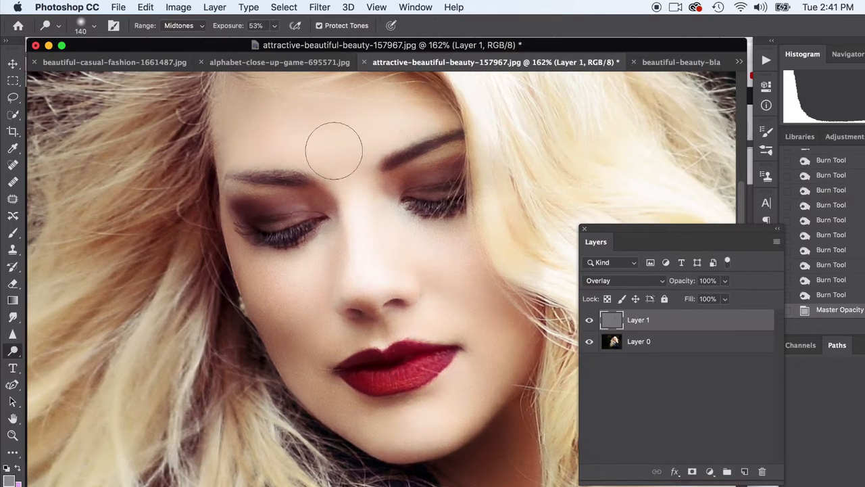
left_click(327, 140)
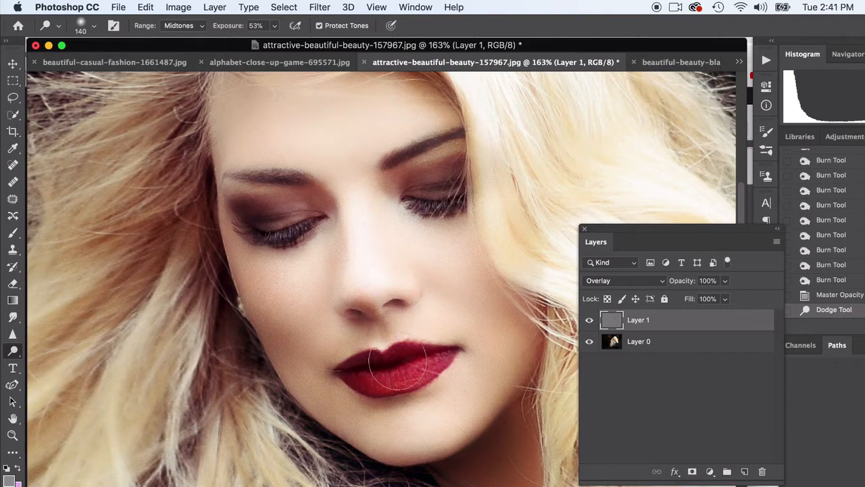
Dodge a highlight on one side of the lips with repeated strokes, and undo the last three.
left_click(415, 358)
left_click(417, 360)
left_click(417, 361)
left_click(419, 361)
left_click(419, 359)
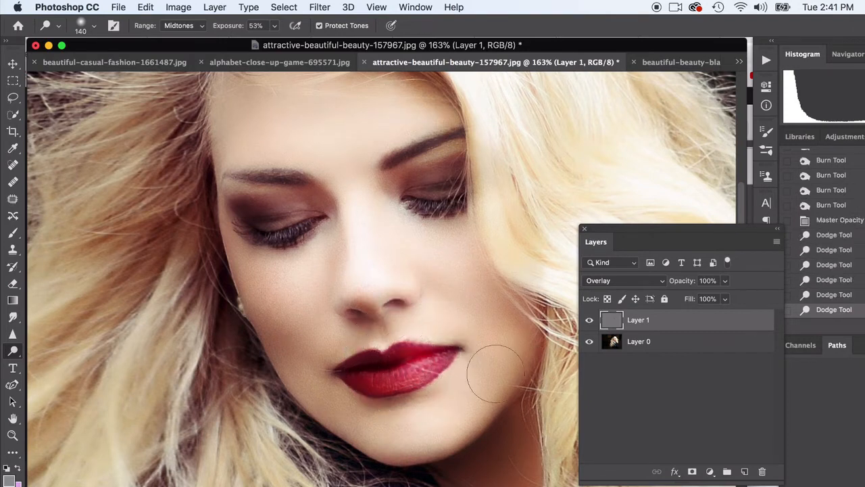
key("super+z")
key("super+z")
key("super+z")
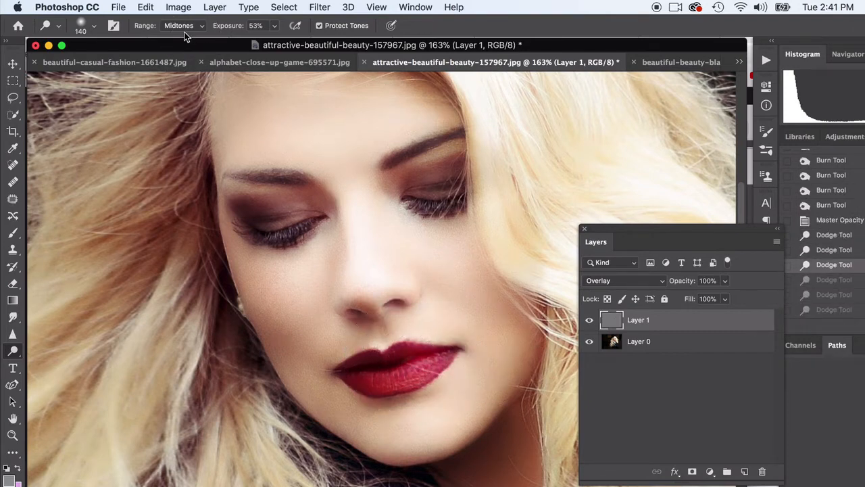
Try dodging the lips with the range set to Highlights, and switch the range to Shadows.
left_click(185, 27)
left_click(182, 36)
left_click(425, 360)
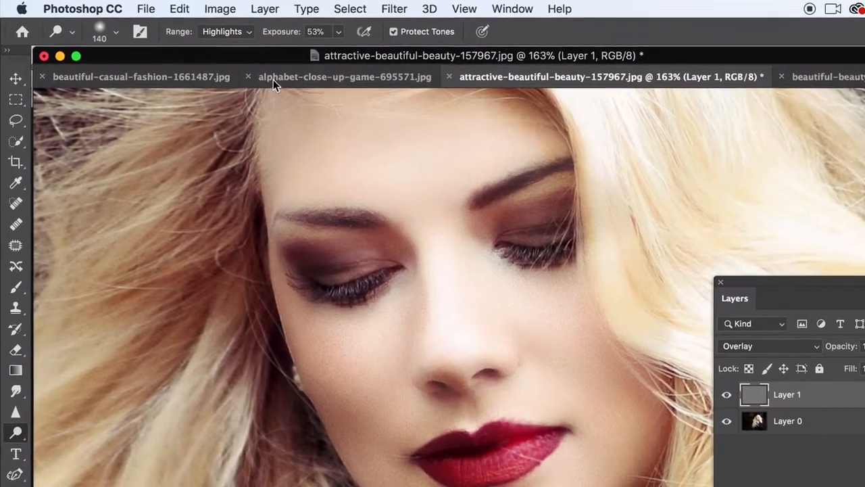
left_click(230, 31)
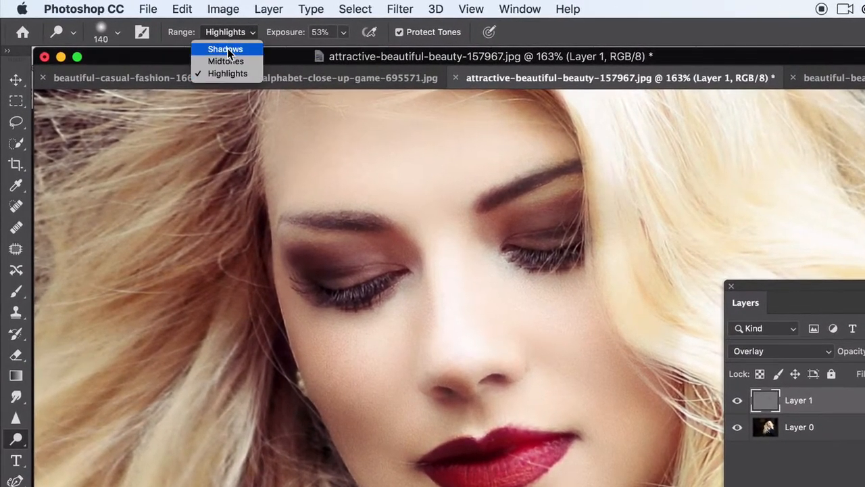
left_click(226, 48)
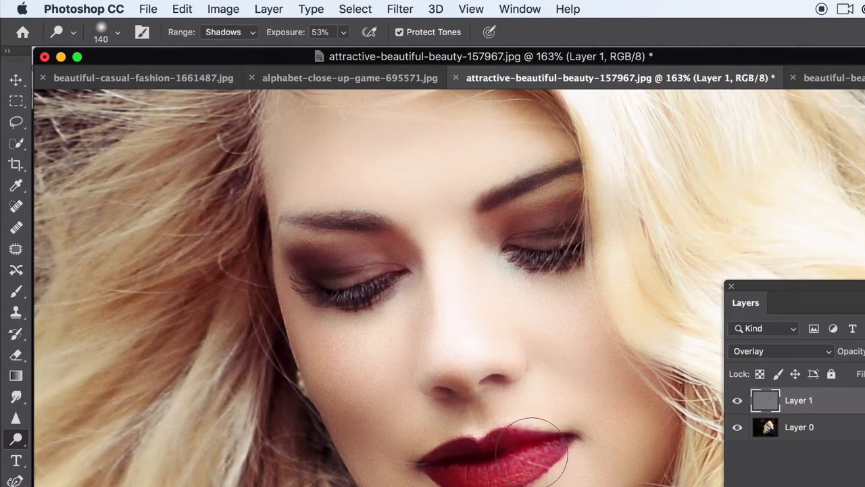
Set the Dodge range back to Midtones and undo the last two strokes.
left_click(233, 31)
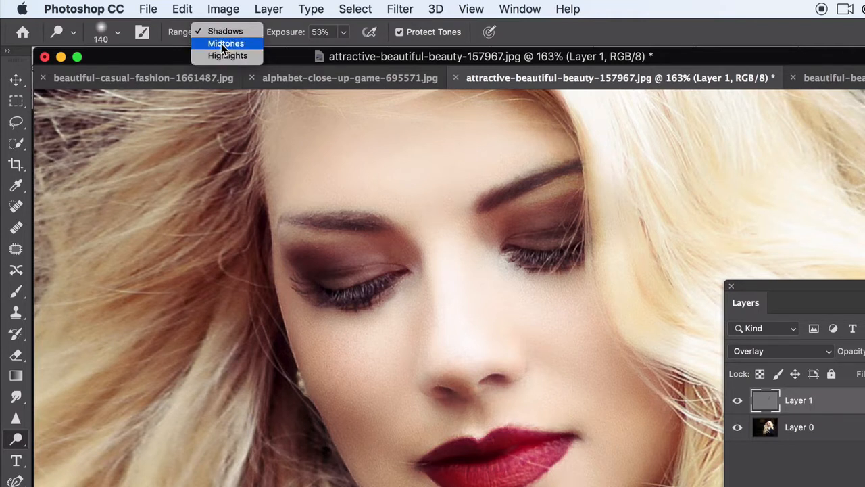
left_click(225, 43)
key("super+z")
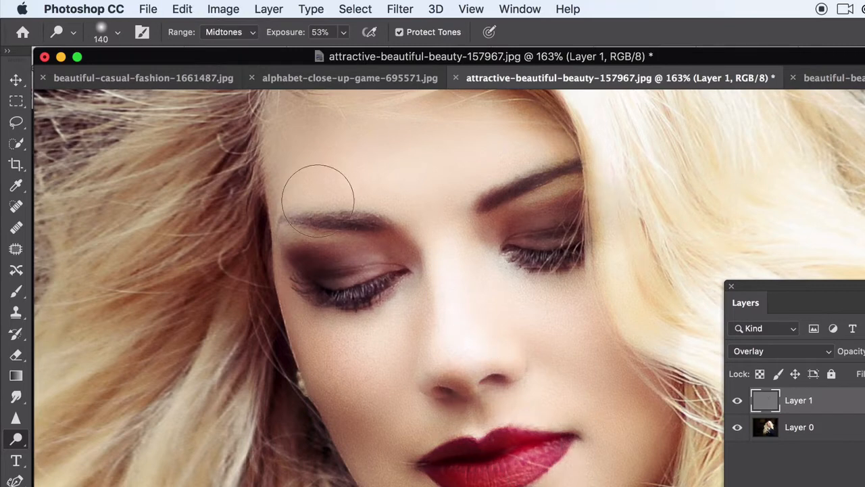
key("super+z")
Toggle Layer 1's visibility to compare the dodged and burned portrait with the original.
scroll(526, 414, "down", 2)
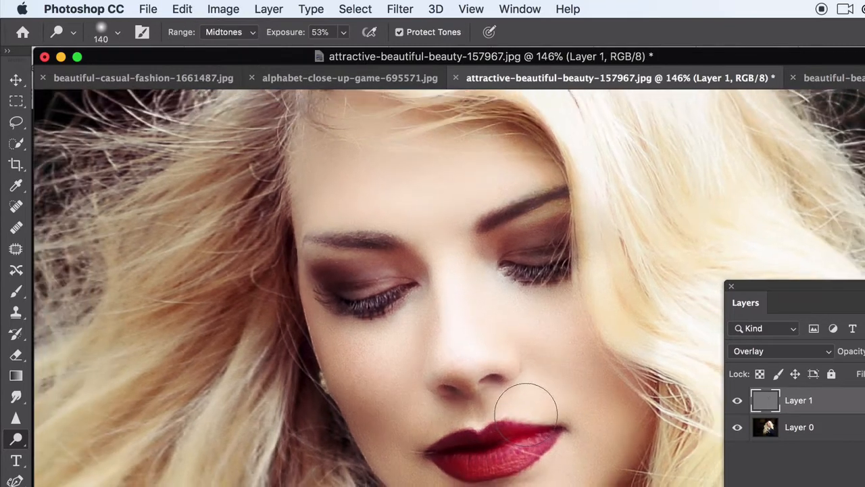
scroll(526, 413, "down", 2)
scroll(526, 415, "down", 3)
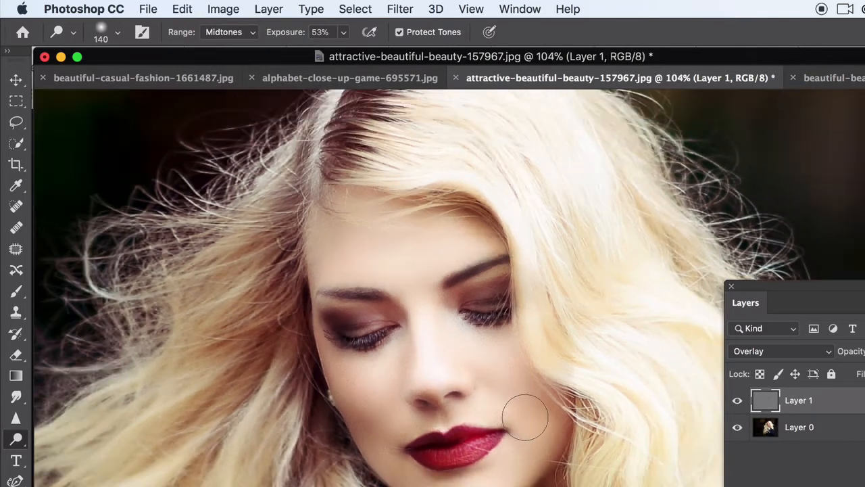
left_click(737, 400)
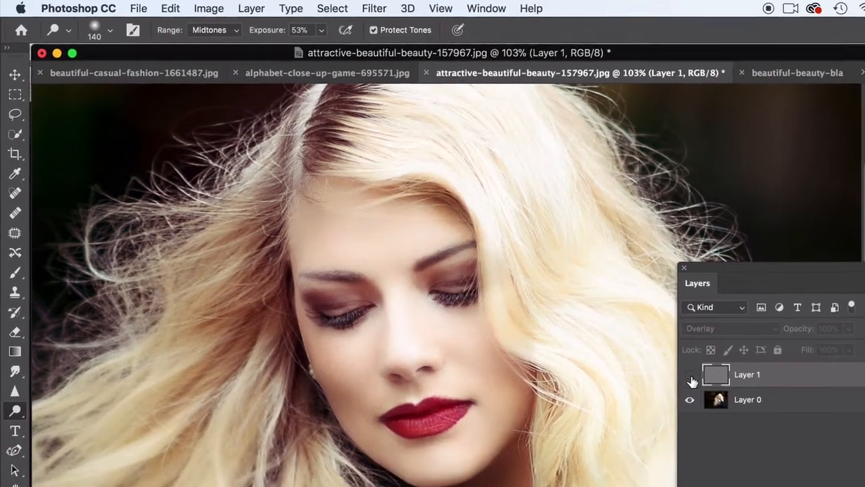
left_click(690, 375)
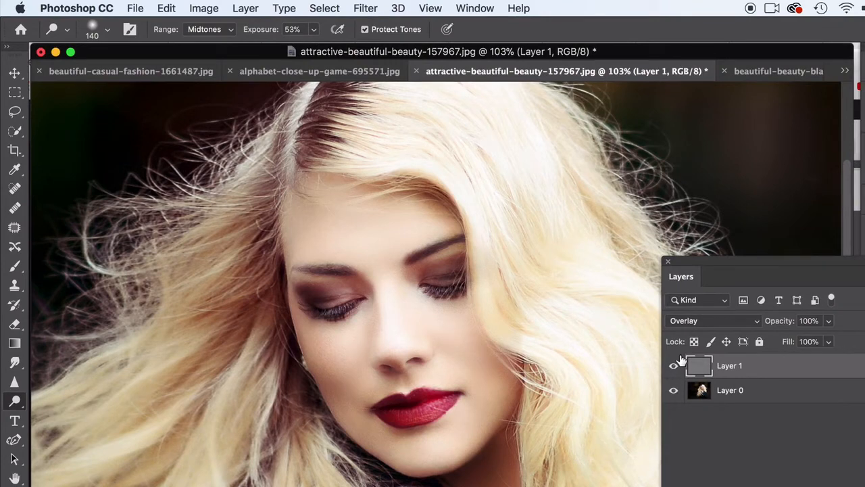
Lower Layer 1's opacity to 42% and toggle its visibility to check the softened effect.
left_click(829, 321)
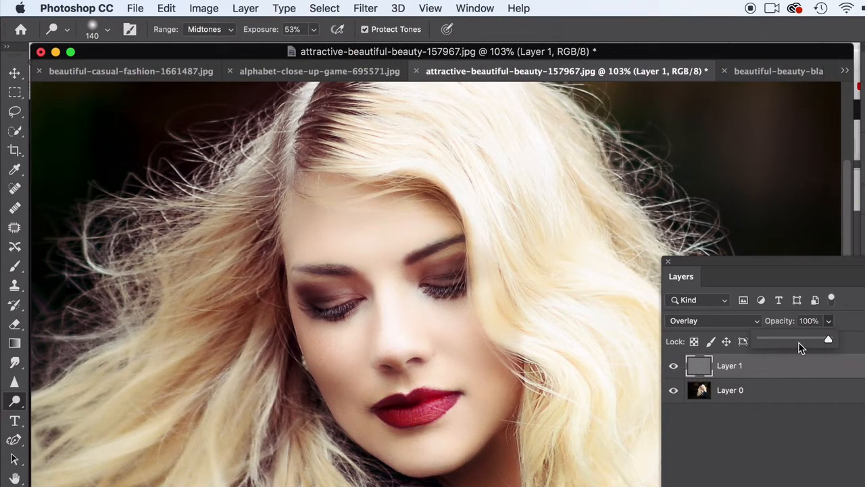
left_click(678, 369)
left_click(675, 369)
left_click(675, 369)
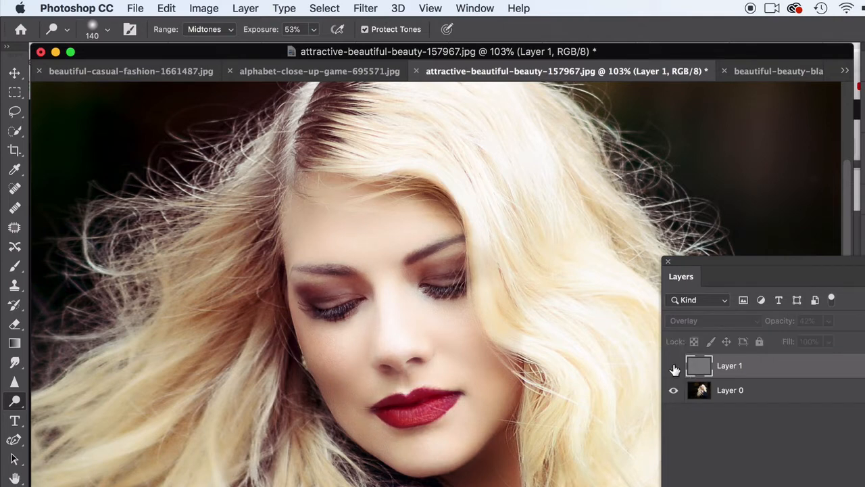
left_click(674, 369)
scroll(444, 332, "down", 5)
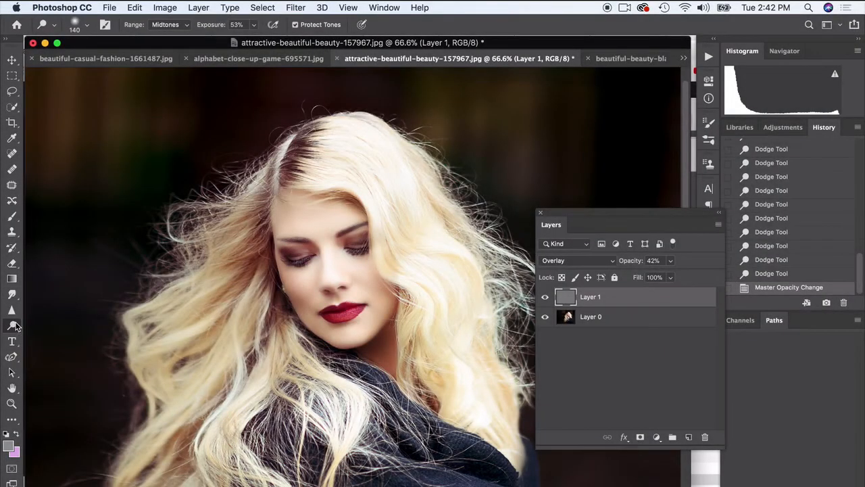
Darken the hair on both sides of the face on Layer 1 with a 396 px Burn brush at 58% exposure.
left_click(15, 327)
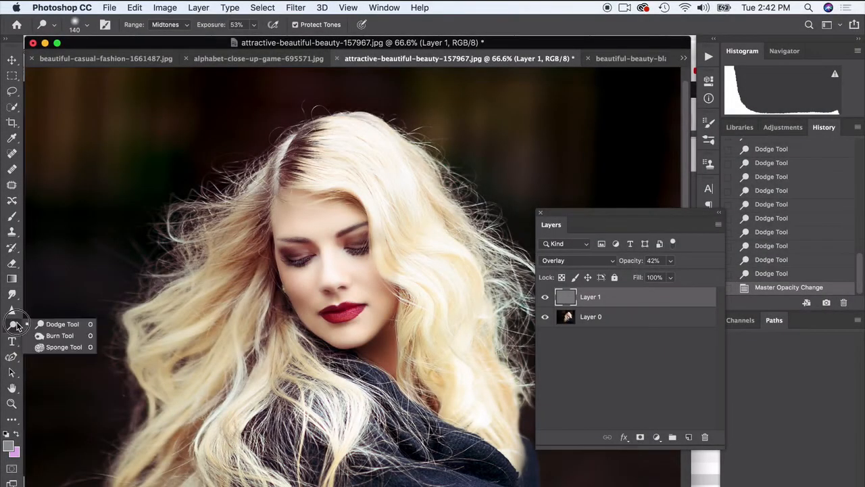
left_click(68, 336)
left_click(87, 27)
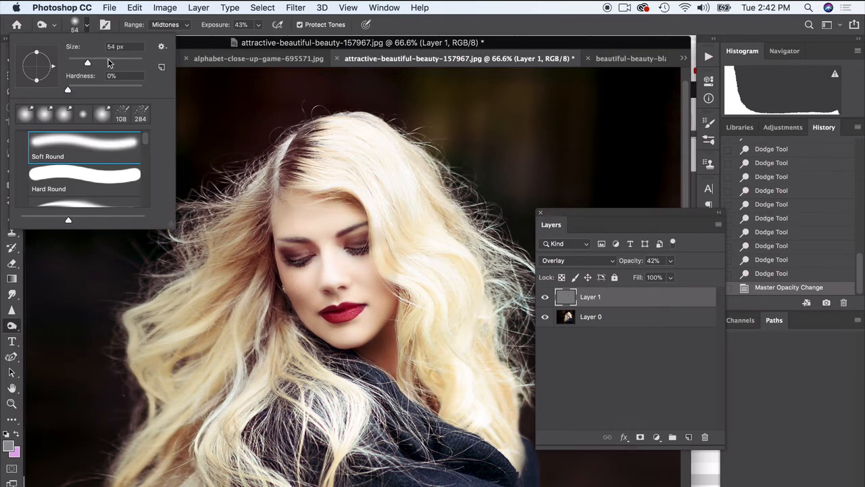
left_click_drag(88, 63, 111, 64)
left_click(256, 25)
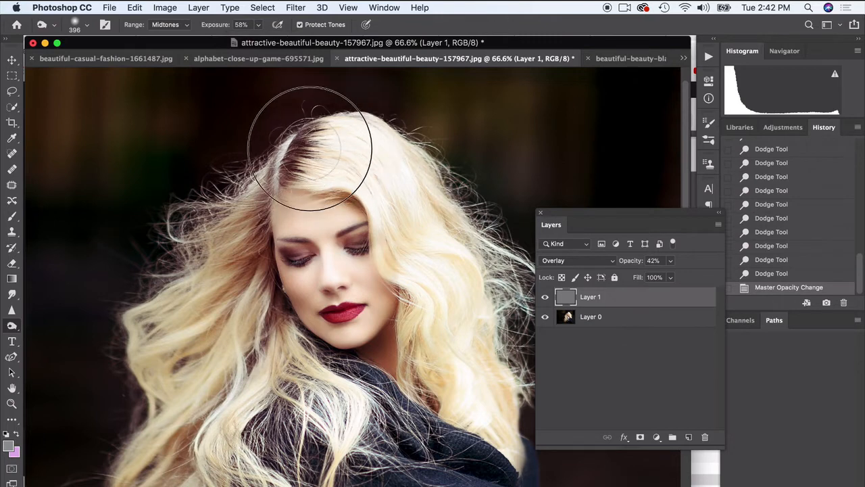
left_click(236, 275)
left_click_drag(216, 192, 228, 216)
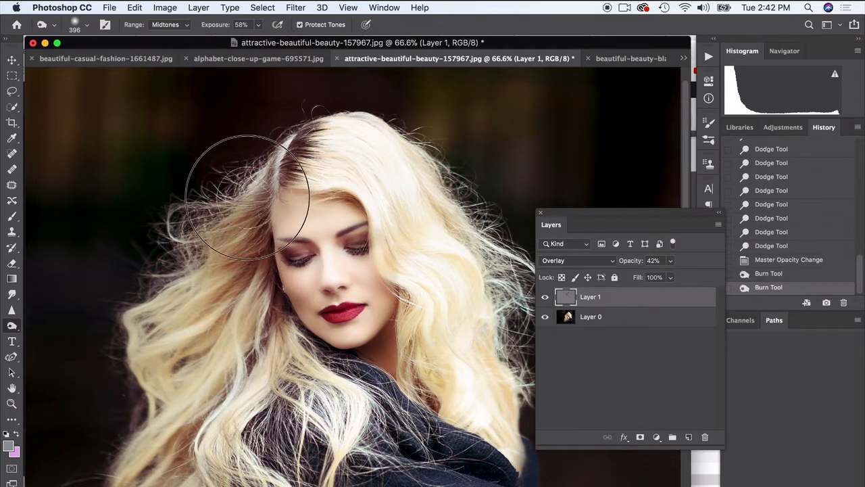
mouse_move(255, 303)
left_mouse_down()
mouse_move(281, 385)
mouse_move(272, 354)
mouse_move(309, 388)
mouse_move(242, 340)
mouse_move(242, 377)
left_mouse_up()
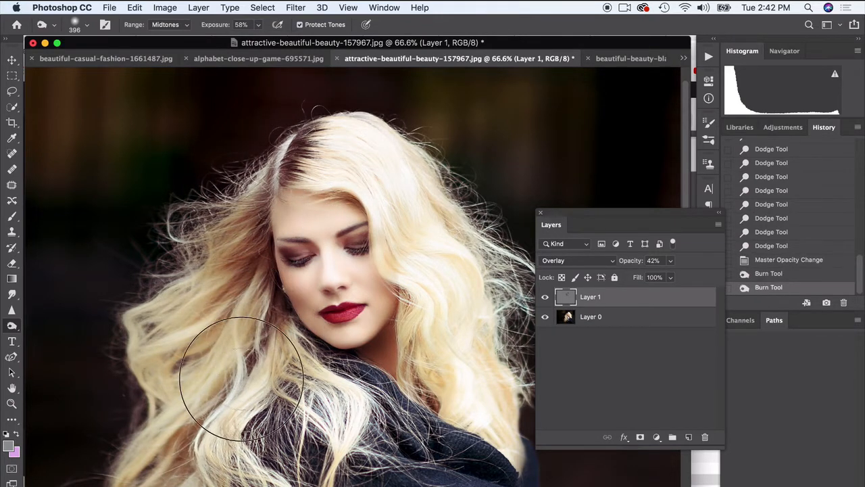
mouse_move(424, 321)
left_mouse_down()
mouse_move(439, 338)
mouse_move(447, 388)
mouse_move(480, 400)
left_mouse_up()
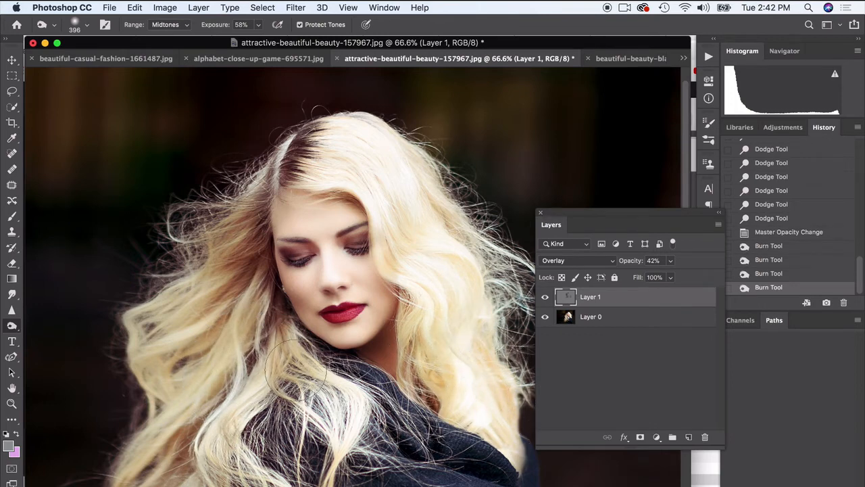
Continue burning the hair beside the face on Layer 1, raising the Burn exposure to 100%.
mouse_move(265, 307)
left_mouse_down()
mouse_move(282, 377)
mouse_move(234, 338)
left_mouse_up()
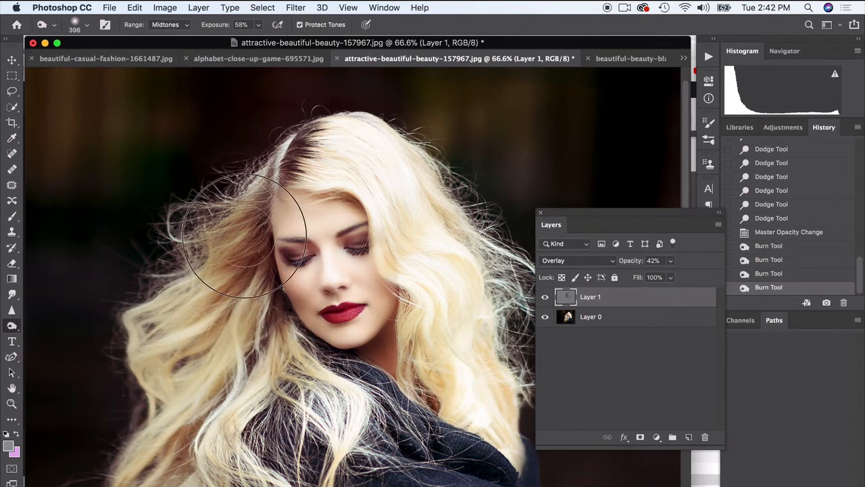
left_click(258, 26)
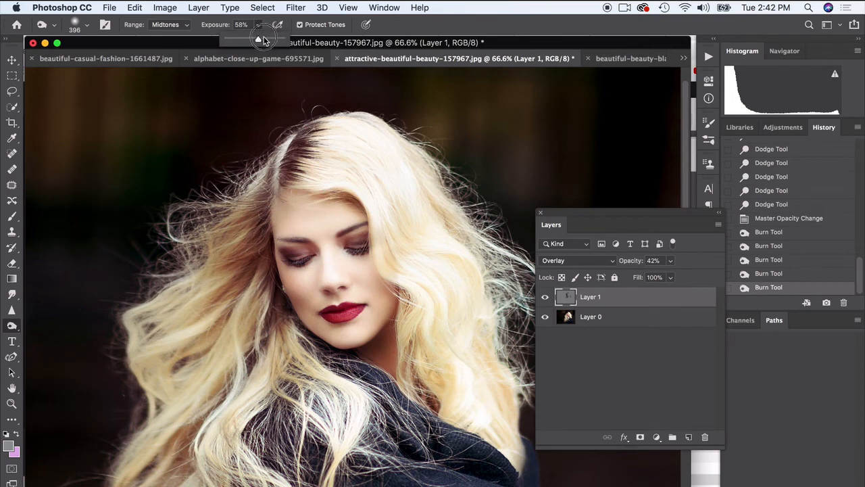
left_click_drag(262, 39, 295, 40)
mouse_move(256, 292)
left_mouse_down()
mouse_move(236, 310)
mouse_move(230, 297)
left_mouse_up()
Set the Burn range to Shadows and darken the hair on both sides of the face on Layer 1.
left_click(166, 24)
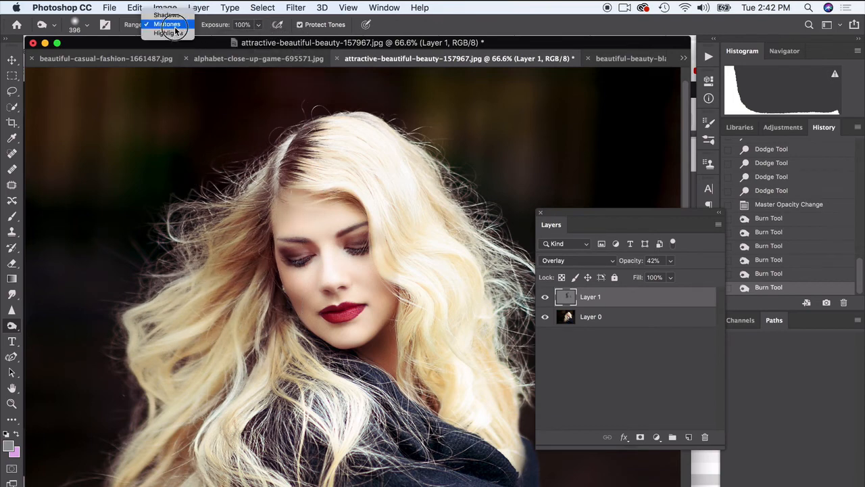
left_click(164, 11)
mouse_move(257, 253)
left_mouse_down()
mouse_move(243, 213)
mouse_move(266, 167)
mouse_move(297, 139)
left_mouse_up()
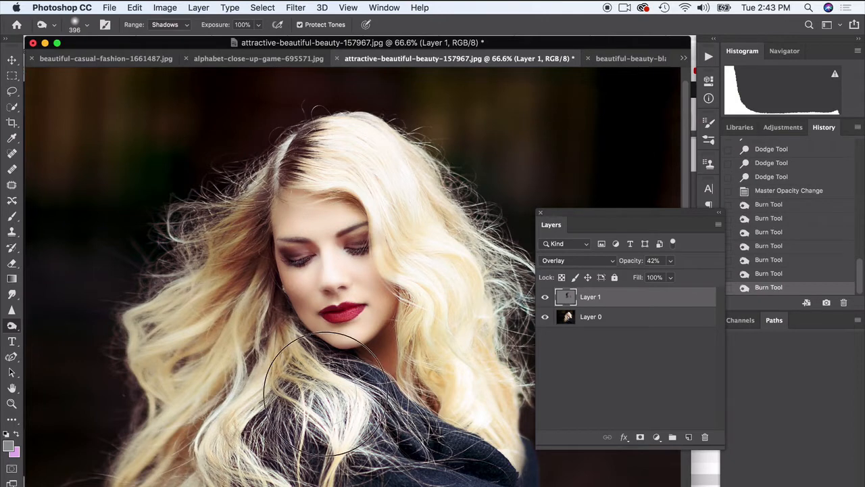
left_click_drag(223, 299, 174, 332)
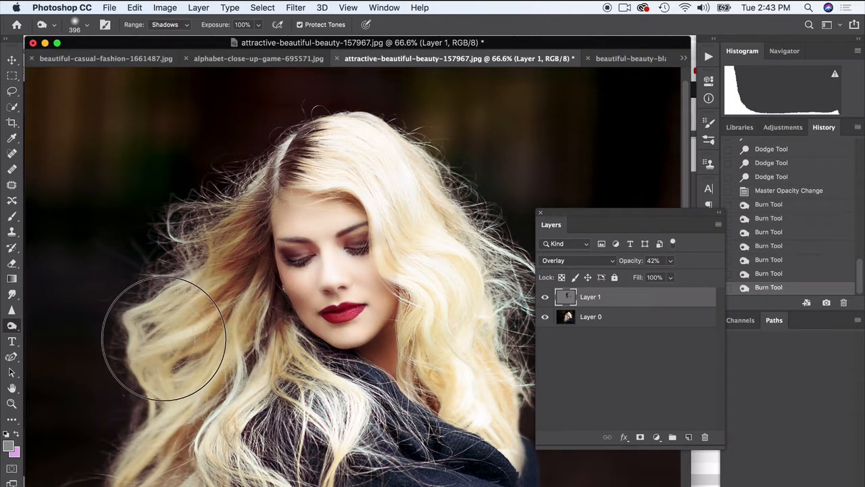
left_click_drag(464, 380, 422, 209)
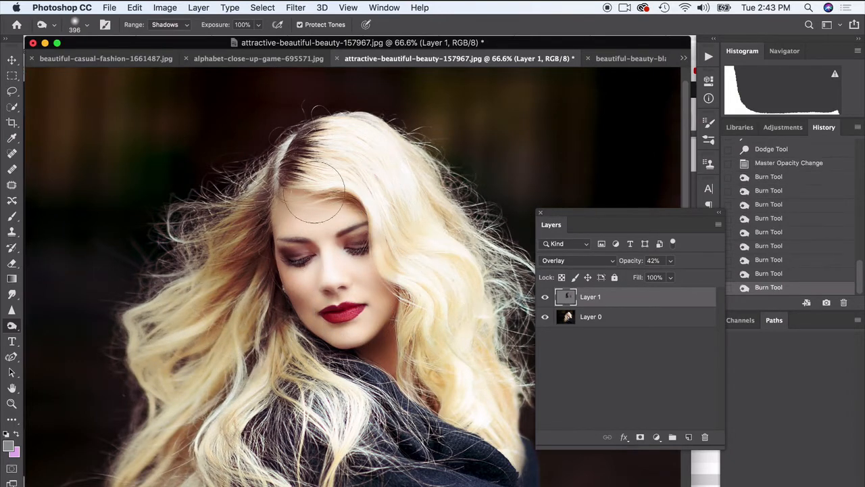
Brighten the crown and the curls on both sides of the hair with a 428 px Dodge brush on Midtones at 53% exposure.
left_click_drag(10, 331, 64, 316)
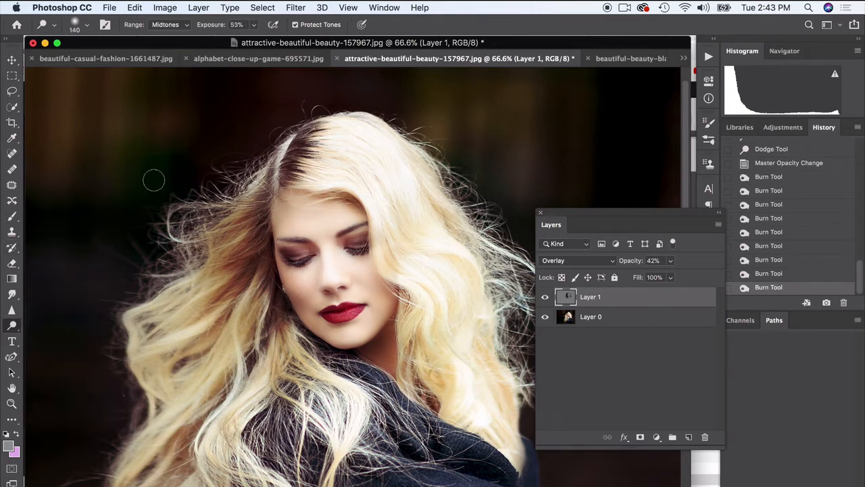
left_click(88, 28)
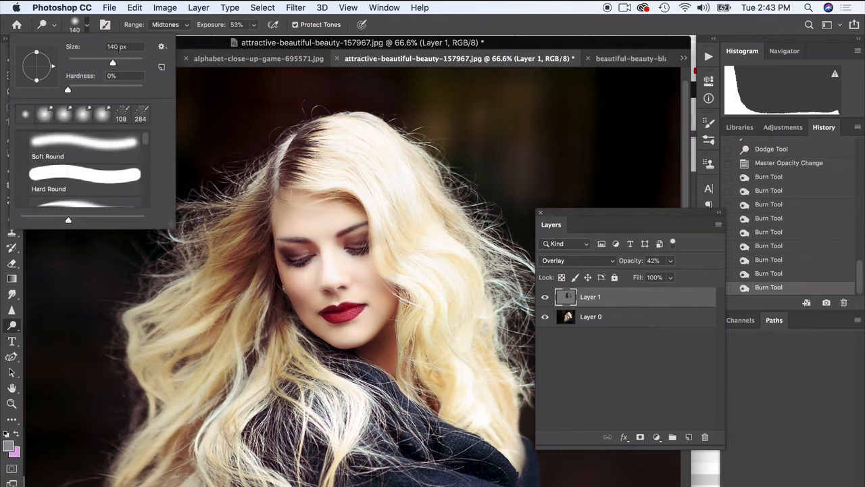
left_click_drag(126, 63, 134, 63)
key("Return")
left_click_drag(347, 155, 359, 149)
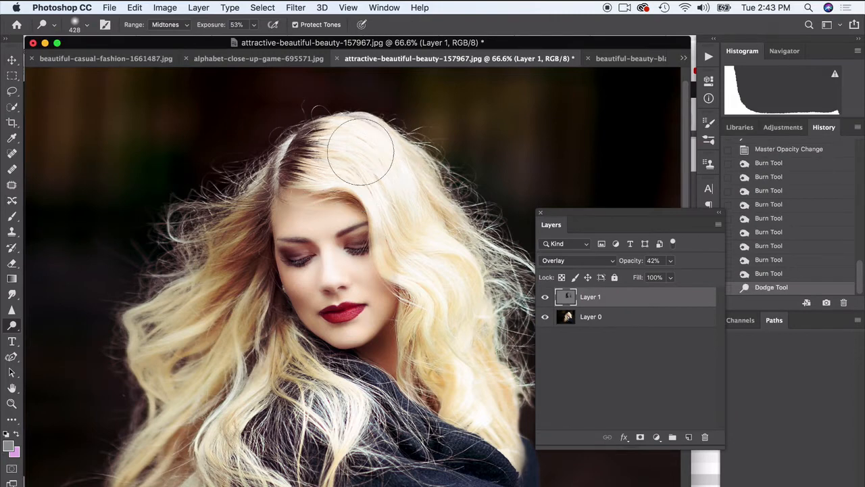
left_click_drag(463, 253, 467, 264)
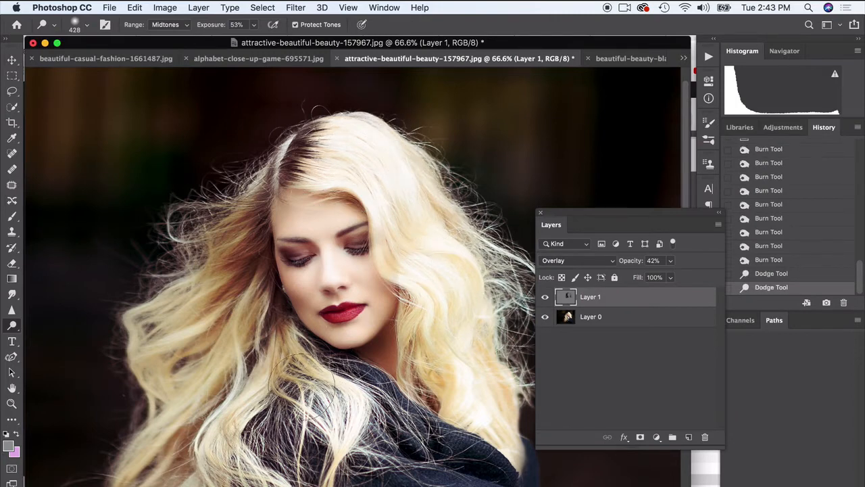
mouse_move(302, 385)
left_mouse_down()
mouse_move(247, 358)
mouse_move(193, 415)
mouse_move(155, 382)
left_mouse_up()
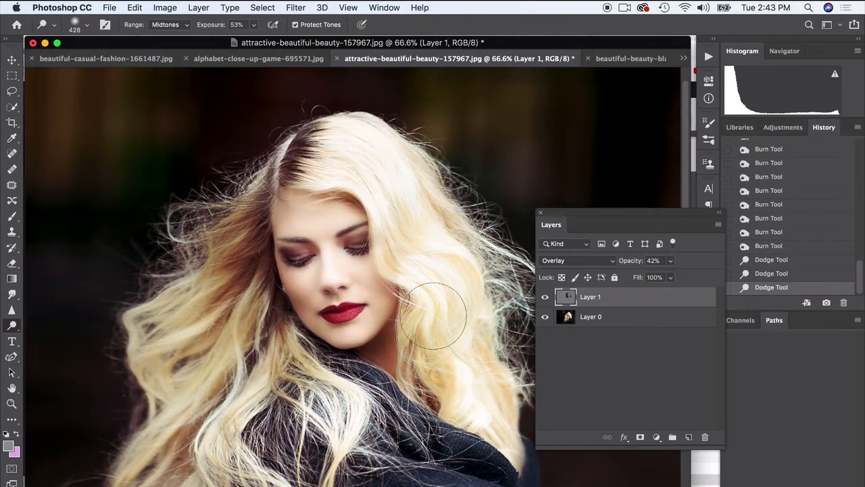
Try a Dodge stroke on the curls beside the cheek and undo it.
scroll(433, 318, "up", 5)
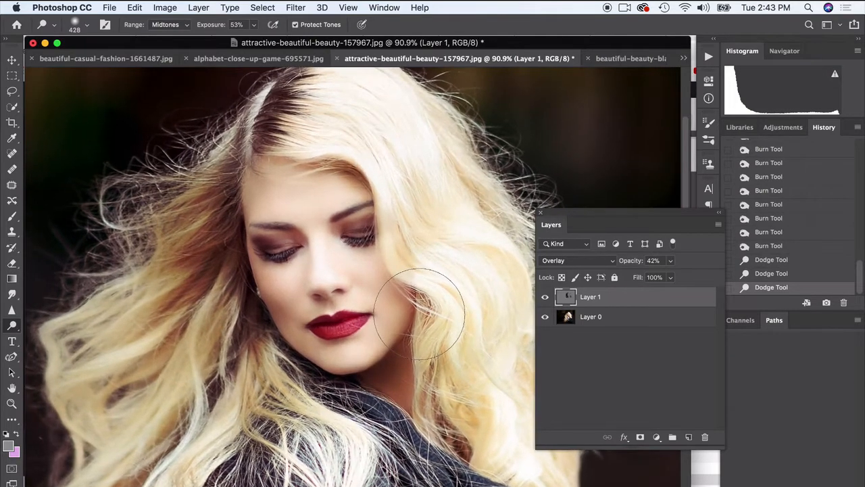
left_click_drag(419, 314, 423, 318)
scroll(419, 314, "down", 3)
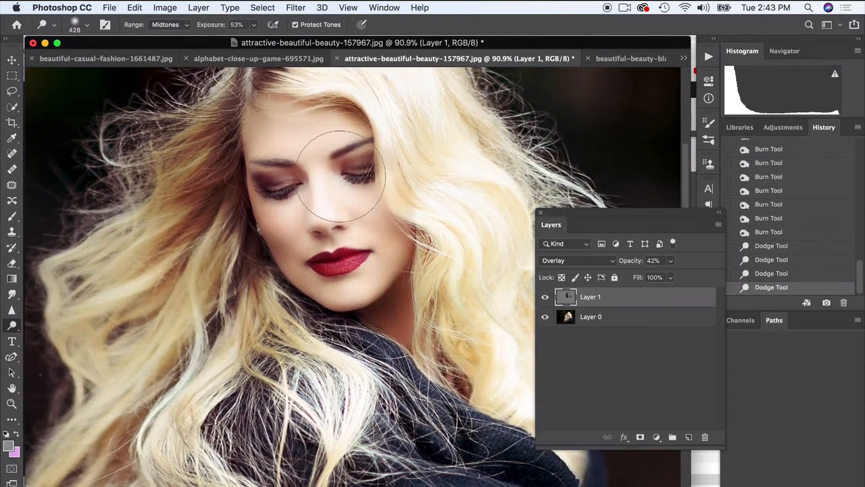
key("super+z")
Dodge the hair beside the eye and the outer curls on the opposite side of the face on Layer 1.
scroll(391, 148, "up", 4)
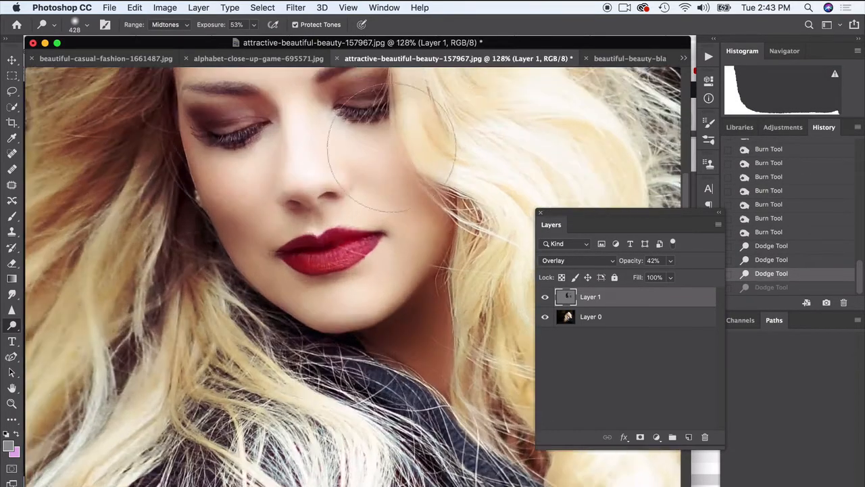
scroll(391, 148, "up", 2)
scroll(461, 164, "up", 5)
left_click(422, 248)
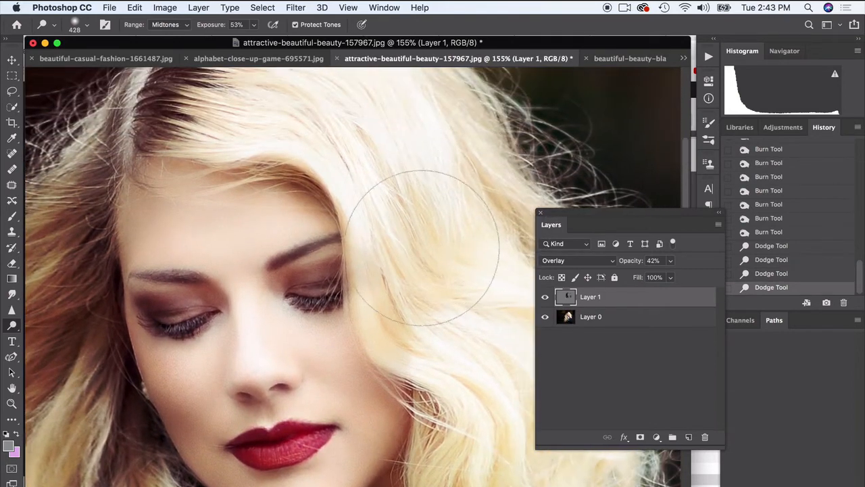
scroll(419, 256, "down", 5)
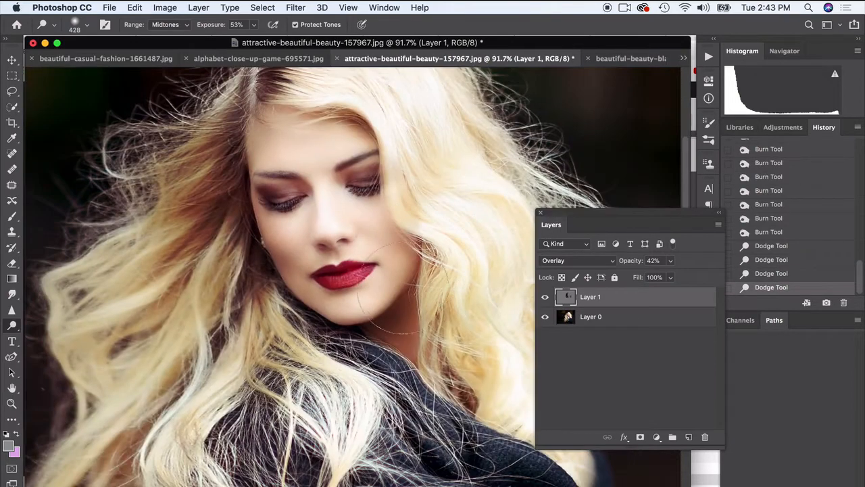
mouse_move(157, 253)
left_mouse_down()
mouse_move(128, 236)
mouse_move(96, 309)
mouse_move(96, 281)
left_mouse_up()
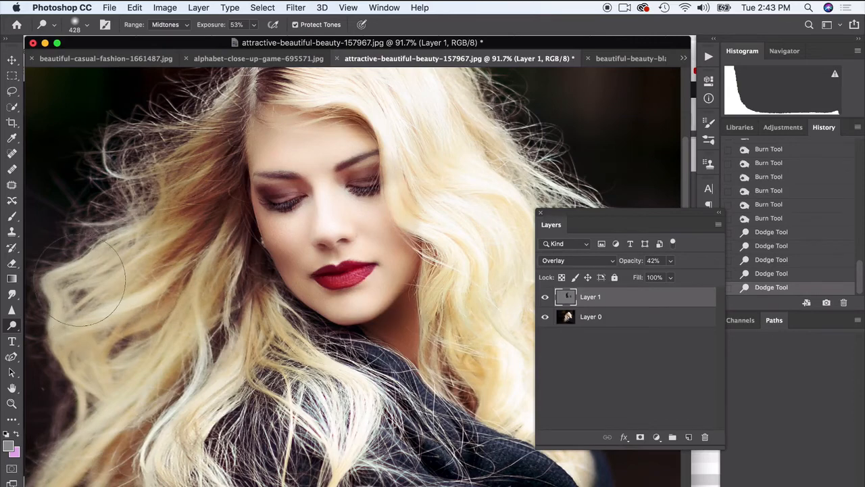
Dodge the long curls beside the cheek and the scarf area below the face on Layer 1.
scroll(413, 261, "down", 2)
mouse_move(456, 237)
left_mouse_down()
mouse_move(467, 282)
mouse_move(487, 279)
mouse_move(491, 288)
mouse_move(447, 331)
left_mouse_up()
scroll(475, 316, "down", 3)
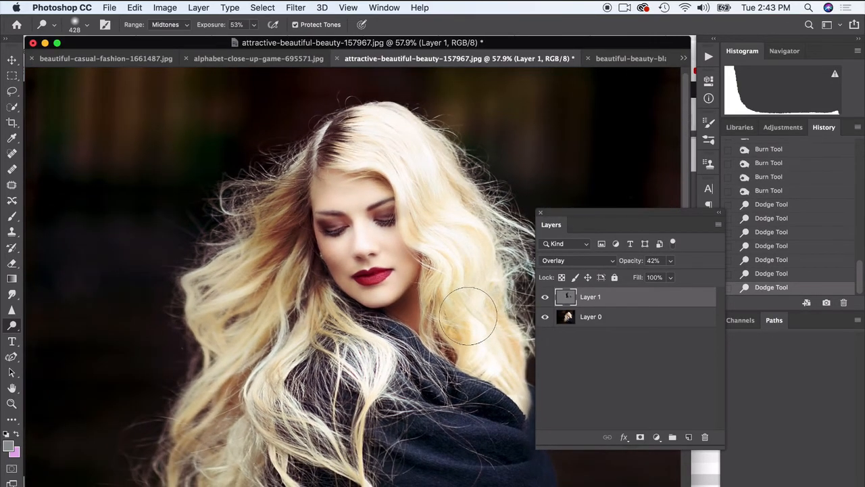
mouse_move(439, 407)
left_mouse_down()
mouse_move(464, 409)
mouse_move(515, 454)
mouse_move(483, 385)
mouse_move(422, 417)
mouse_move(438, 386)
left_mouse_up()
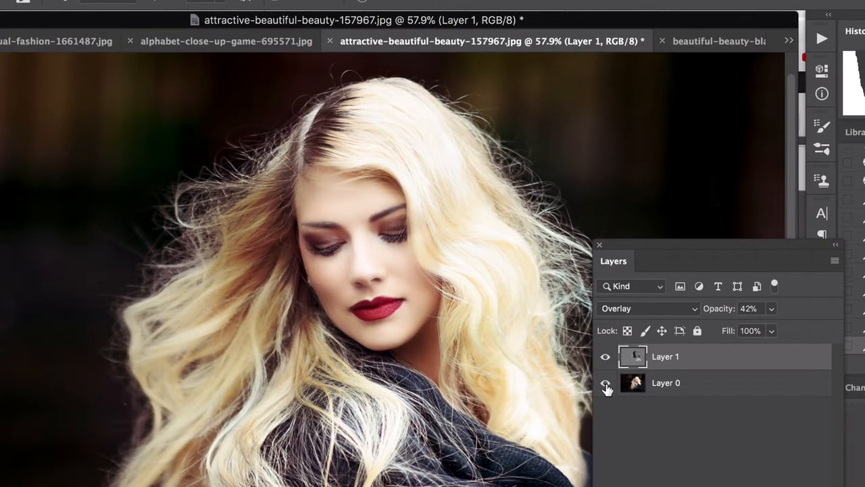
Hide Layer 0 and raise Layer 1's opacity to 100% to examine the dodge and burn strokes on the gray layer.
left_click(605, 384)
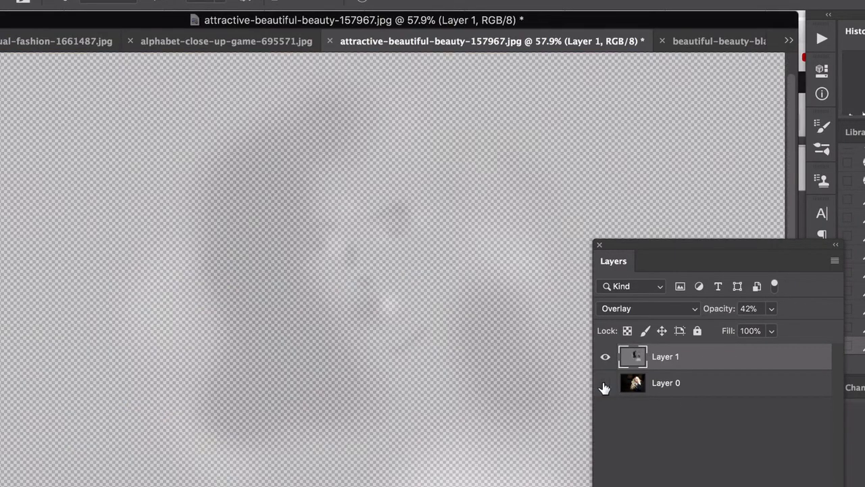
left_click(773, 308)
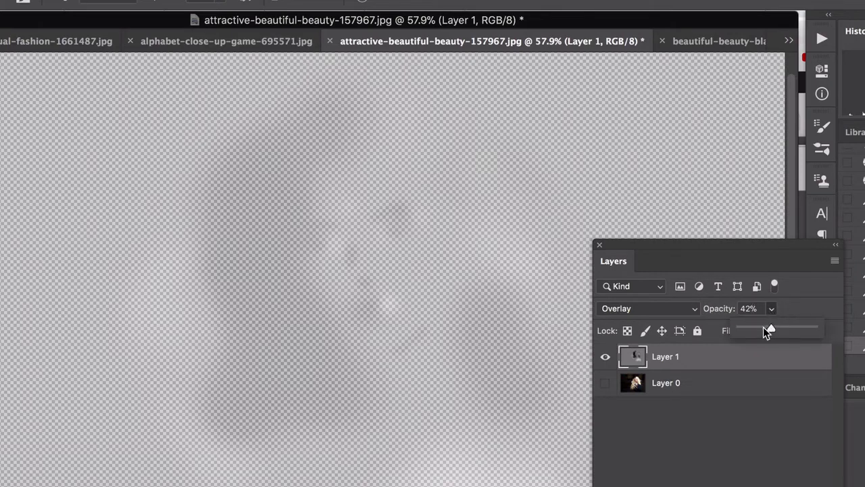
left_click_drag(768, 329, 827, 331)
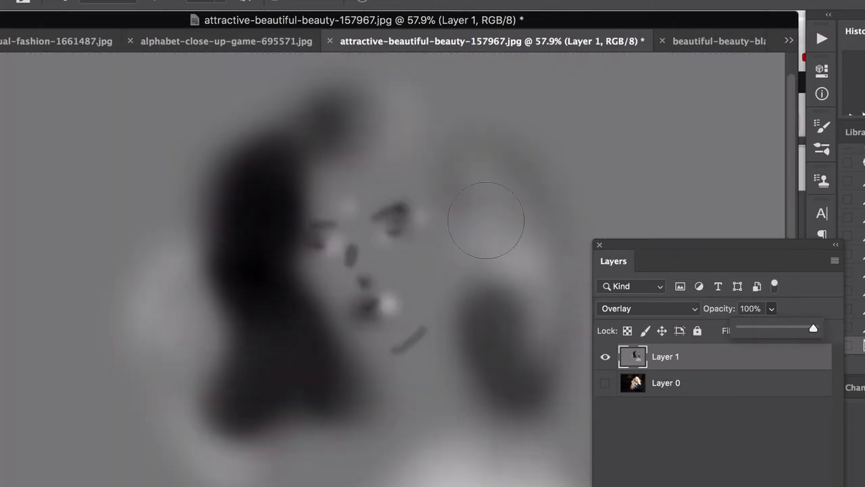
scroll(419, 211, "up", 5)
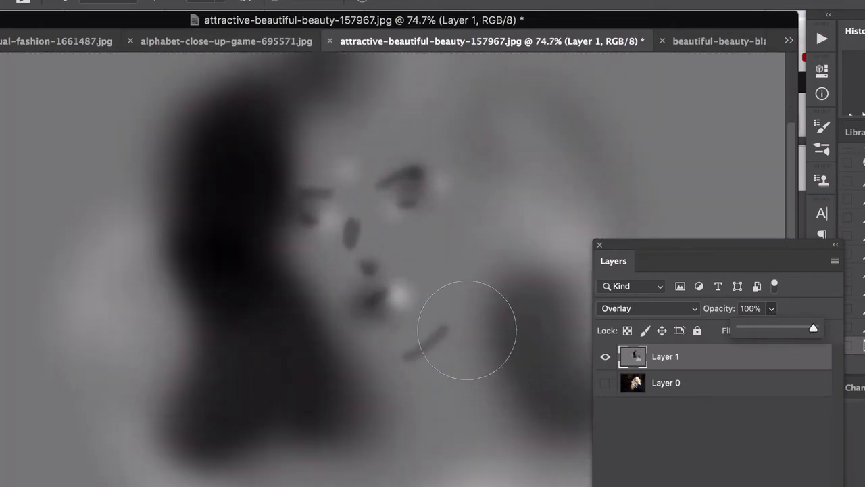
scroll(415, 329, "up", 2)
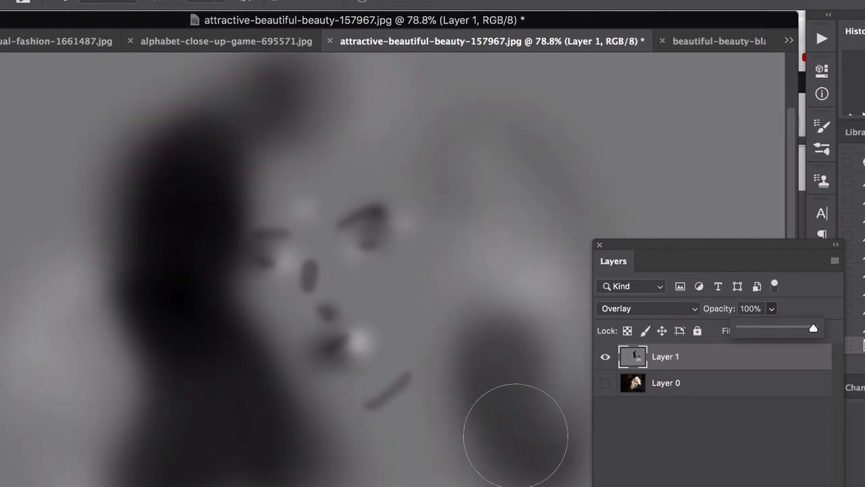
Show Layer 0 again and toggle Layer 1's visibility to compare the full-strength effect with the original portrait.
left_click(605, 384)
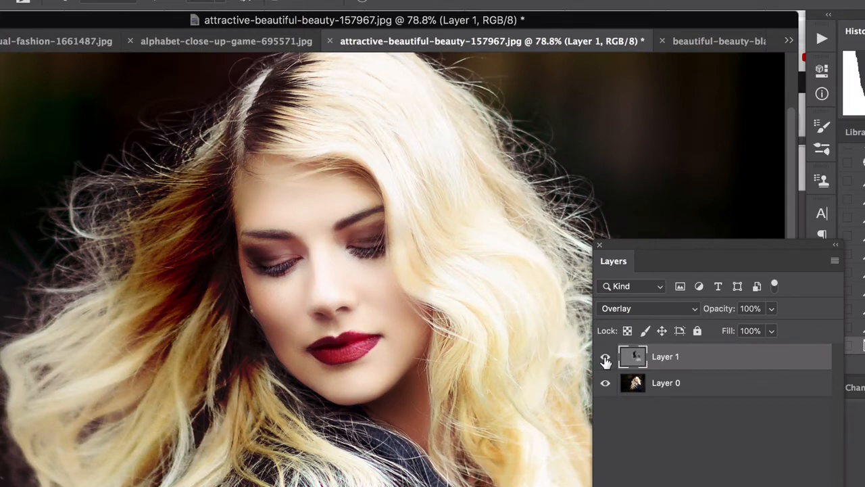
left_click(605, 358)
left_click(606, 359)
left_click(605, 359)
left_click(606, 358)
Lower Layer 1's opacity to 36% and toggle its visibility to compare the softened retouch with the original.
left_click(769, 309)
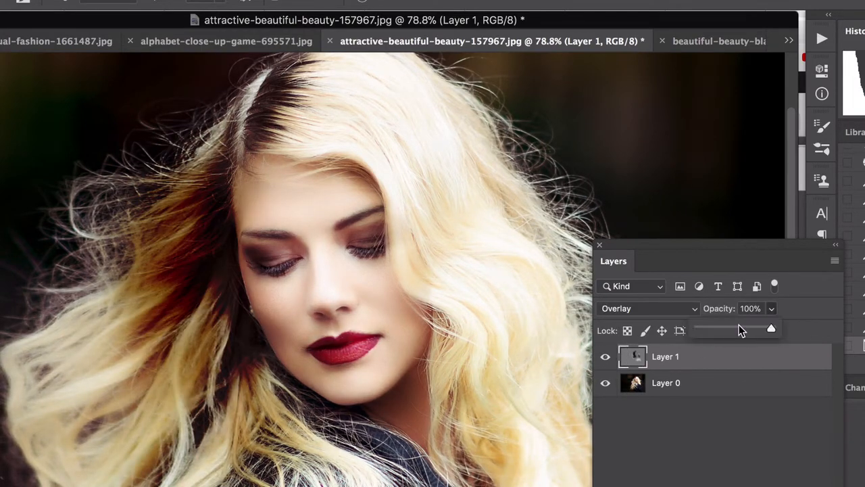
left_click_drag(726, 331, 726, 331)
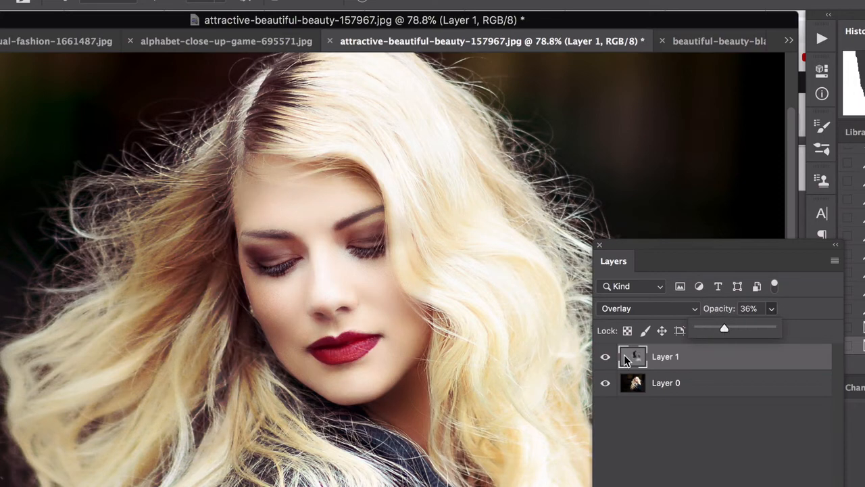
left_click(604, 359)
left_click(605, 358)
left_click(608, 360)
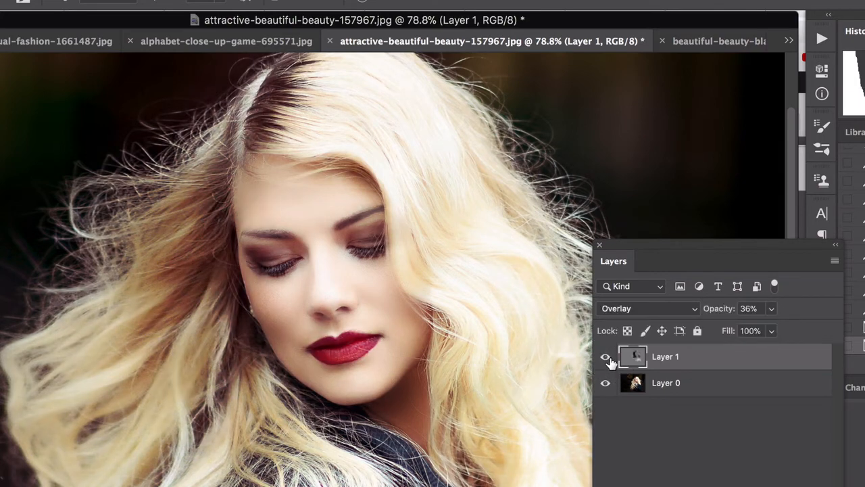
left_click(606, 358)
left_click(605, 358)
left_click(606, 359)
left_click(606, 359)
scroll(377, 306, "down", 4)
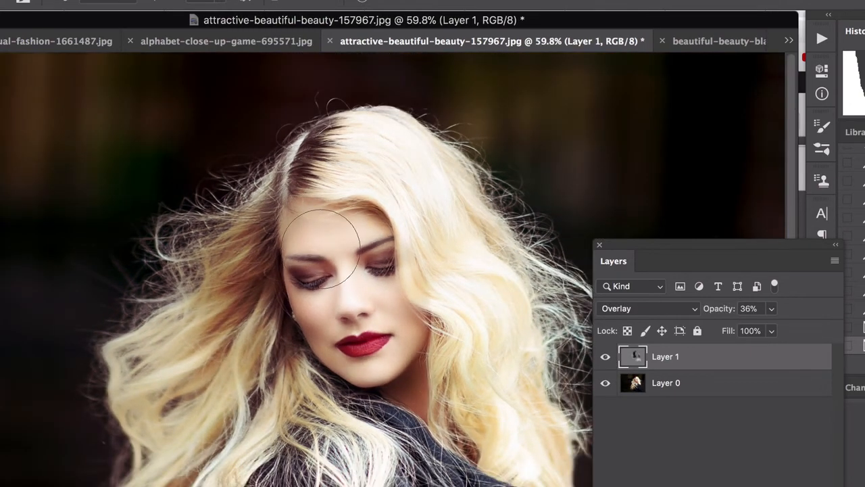
scroll(321, 249, "up", 2)
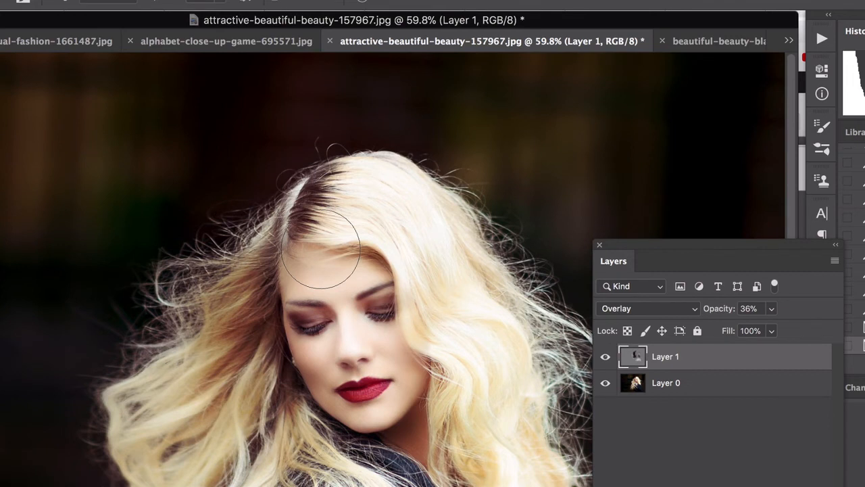